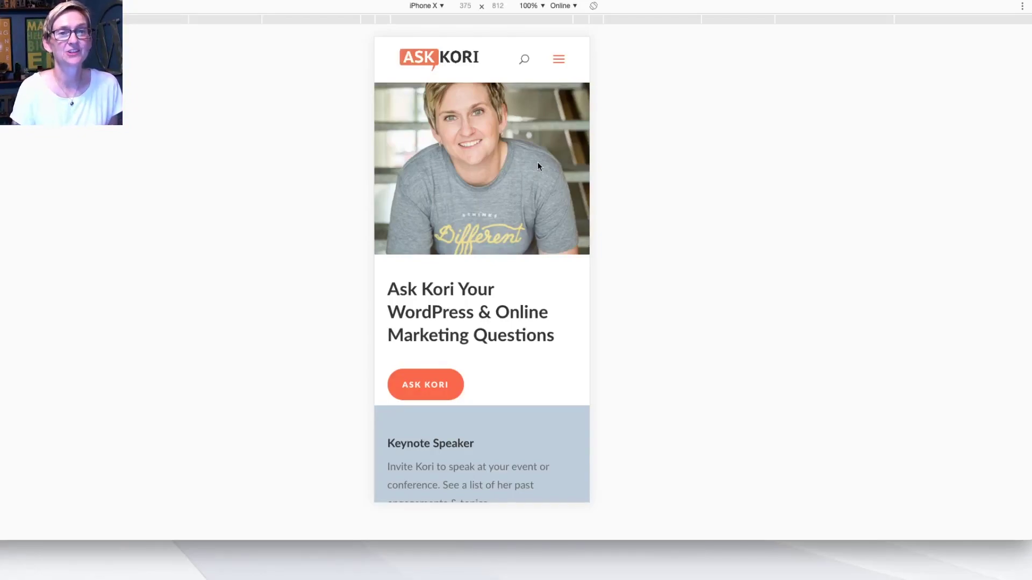
Test the site's mobile navigation menu in the preview at desktop width and iPhone X size
{"action": "left_click", "coordinate": [558, 60]}
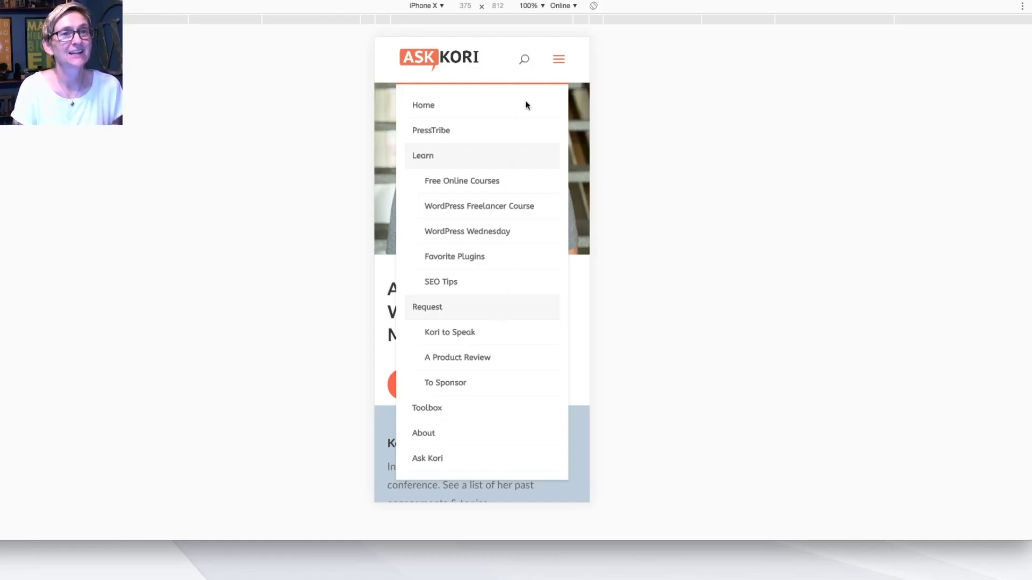
{"action": "left_click", "coordinate": [560, 61]}
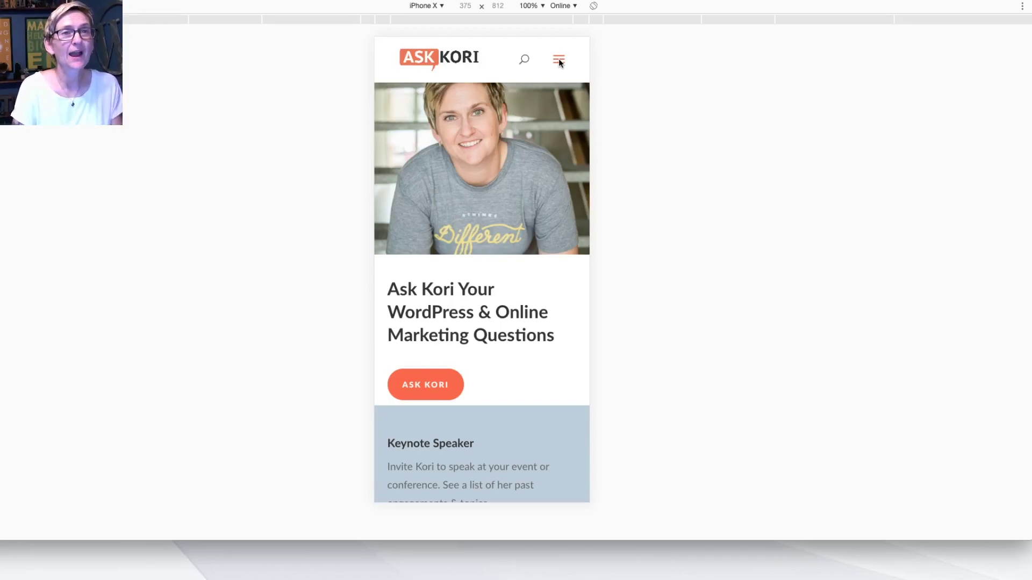
{"action": "left_click", "coordinate": [425, 6]}
{"action": "left_click", "coordinate": [425, 18]}
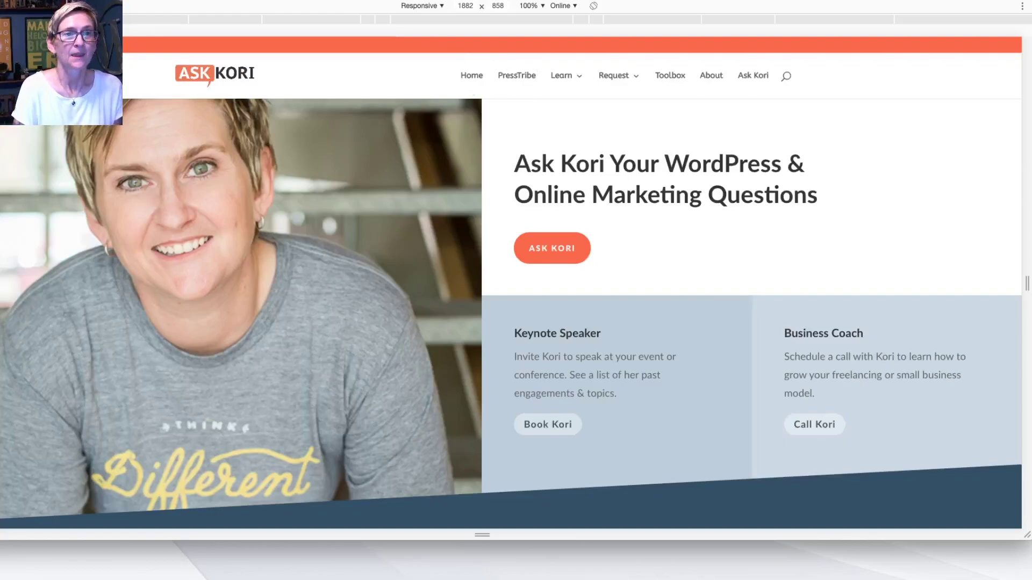
{"action": "left_click", "coordinate": [435, 6]}
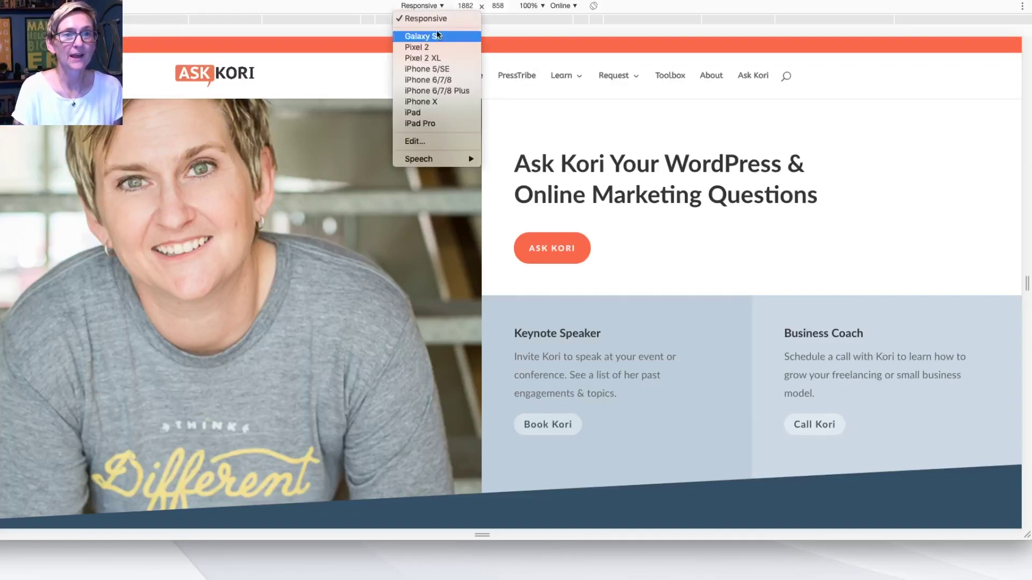
{"action": "left_click", "coordinate": [443, 101]}
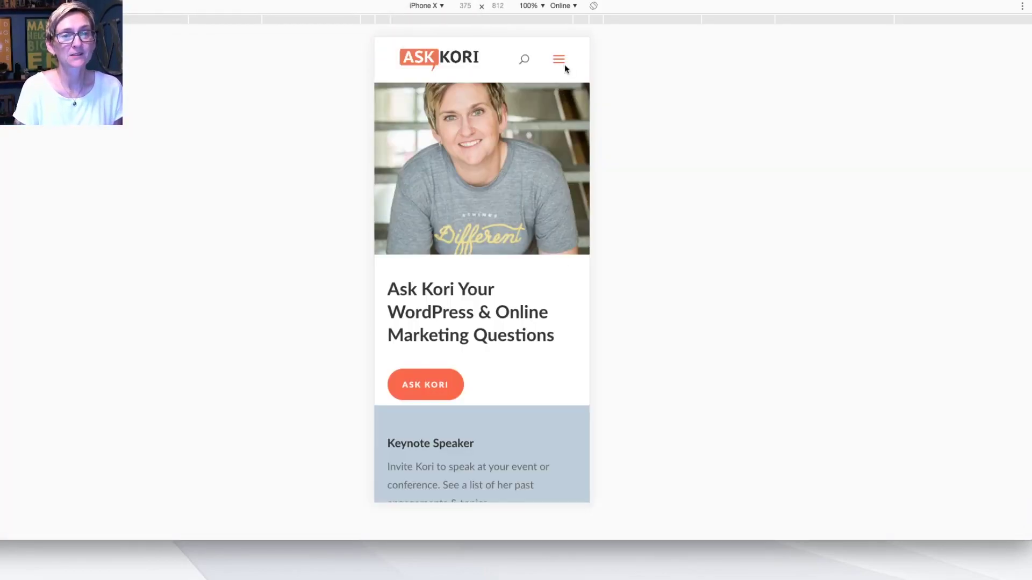
{"action": "left_click", "coordinate": [558, 60]}
{"action": "left_click", "coordinate": [558, 61]}
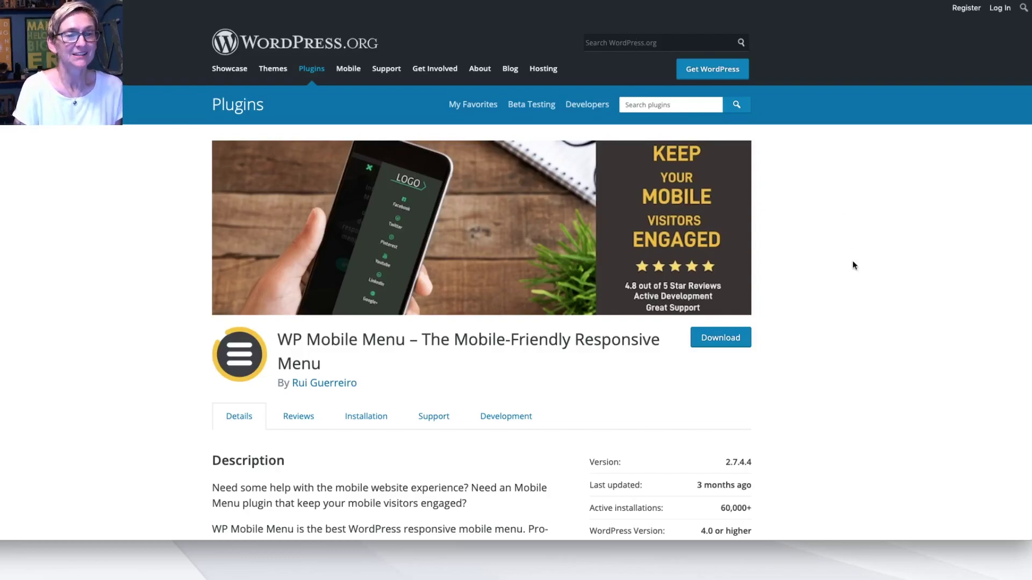
Scroll through the WP Mobile Menu plugin's description and ratings on WordPress.org
{"action": "scroll", "coordinate": [847, 244], "scroll_direction": "down", "scroll_amount": 3}
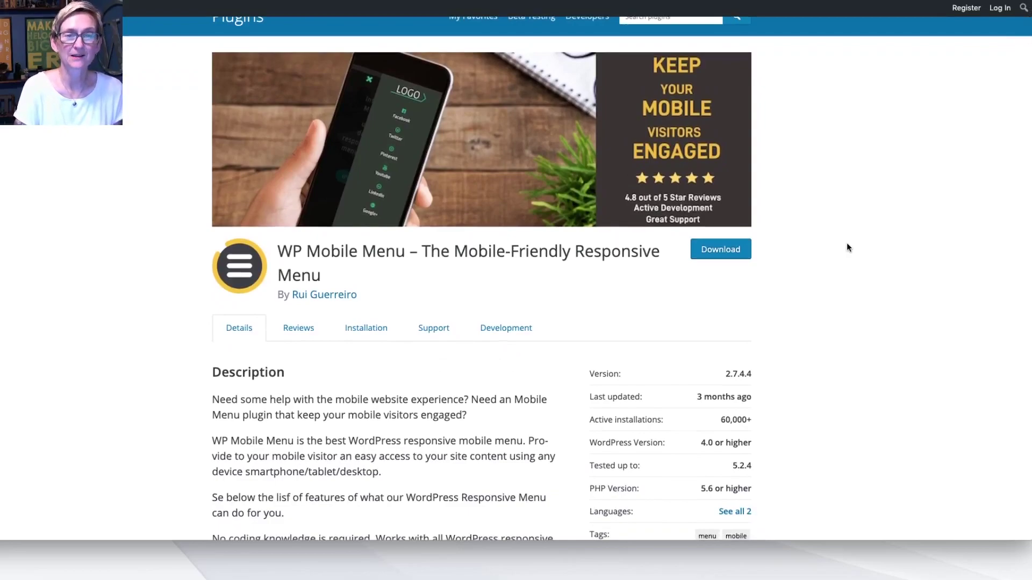
{"action": "scroll", "coordinate": [847, 247], "scroll_direction": "down", "scroll_amount": 5}
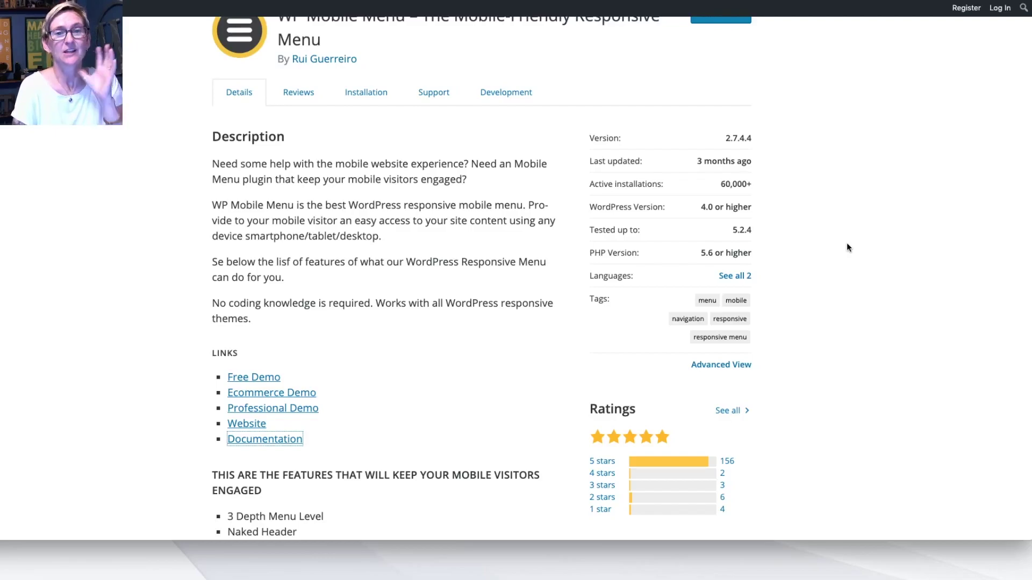
{"action": "scroll", "coordinate": [848, 247], "scroll_direction": "up", "scroll_amount": 6}
{"action": "scroll", "coordinate": [847, 245], "scroll_direction": "down", "scroll_amount": 5}
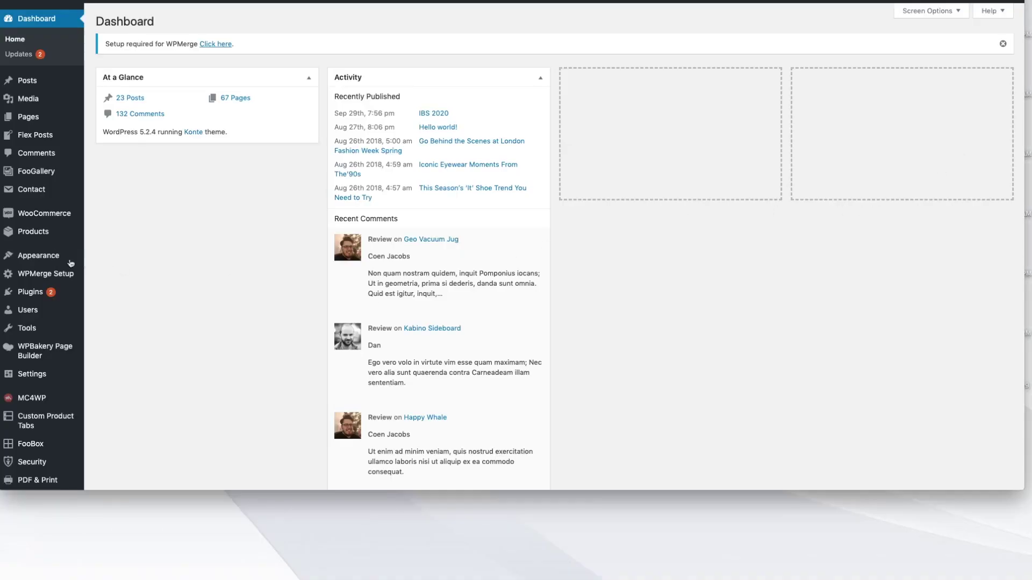
Open Appearance > Menus and look over the Main Navigation's Menu Settings
{"action": "mouse_move", "coordinate": [70, 261]}
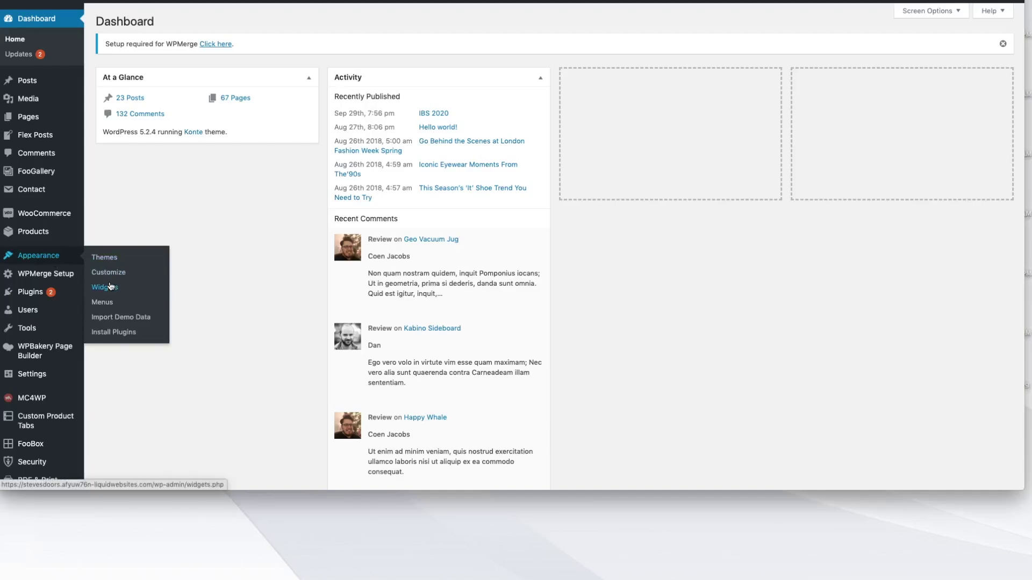
{"action": "left_click", "coordinate": [107, 303]}
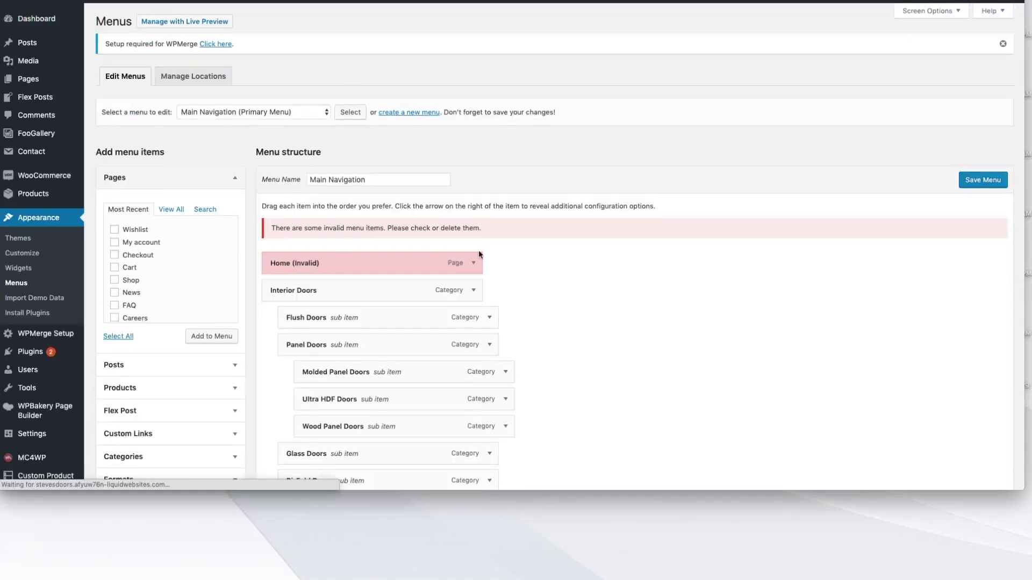
{"action": "scroll", "coordinate": [563, 250], "scroll_direction": "down", "scroll_amount": 3}
{"action": "scroll", "coordinate": [563, 250], "scroll_direction": "down", "scroll_amount": 9}
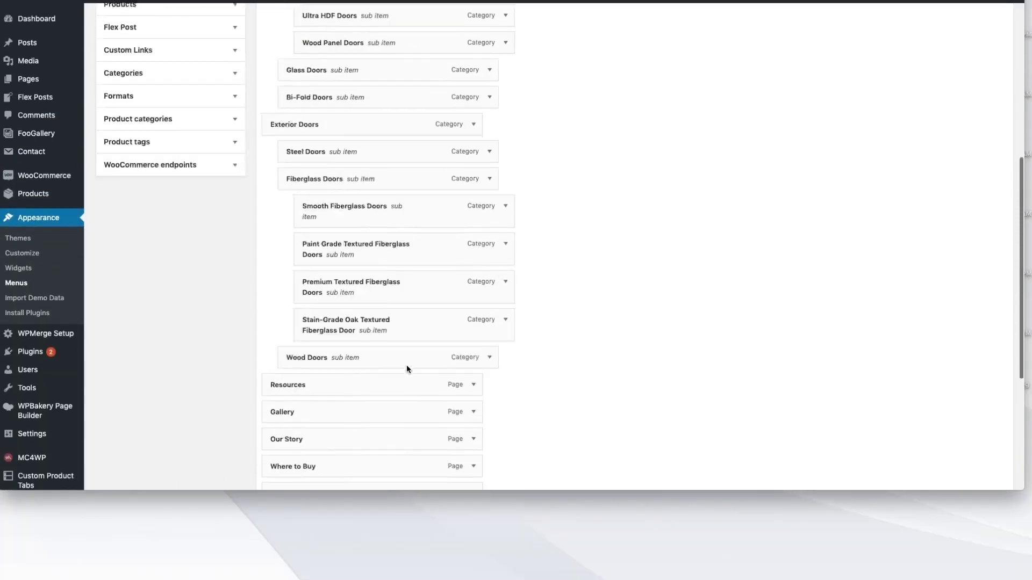
{"action": "scroll", "coordinate": [407, 365], "scroll_direction": "up", "scroll_amount": 10}
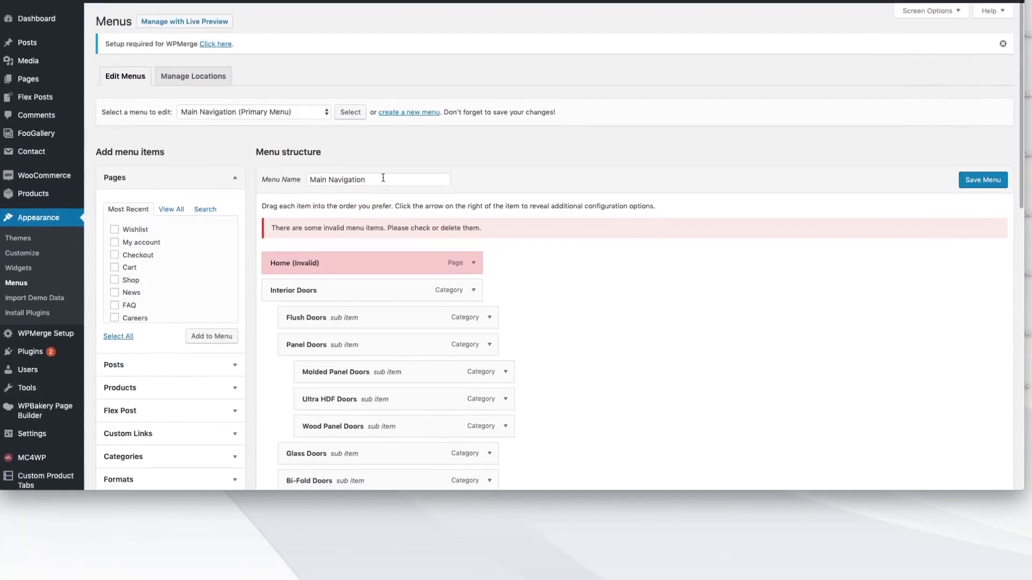
Check the installed themes, then return to the Main Navigation menu editor
{"action": "left_click", "coordinate": [22, 242]}
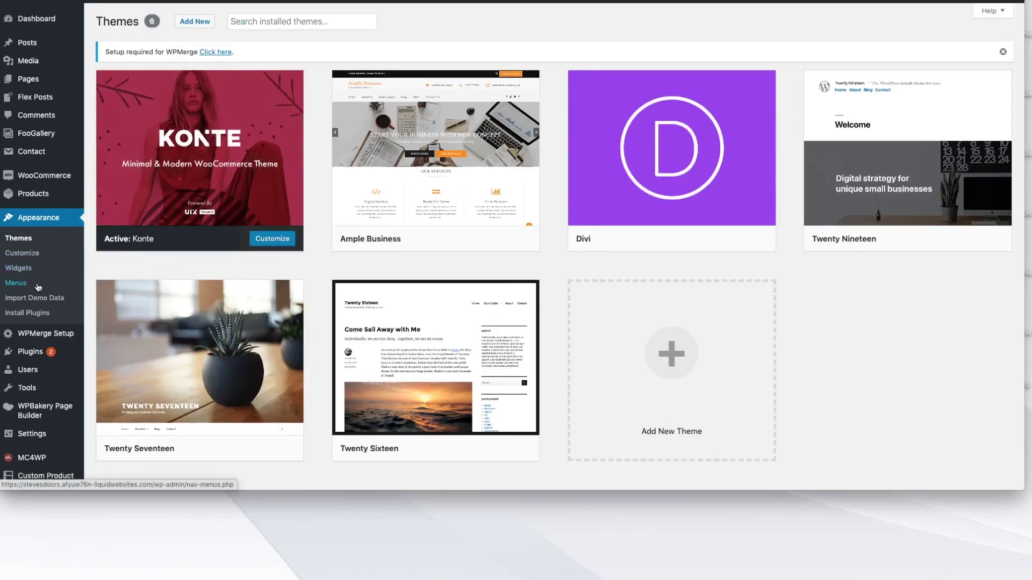
{"action": "left_click", "coordinate": [37, 285]}
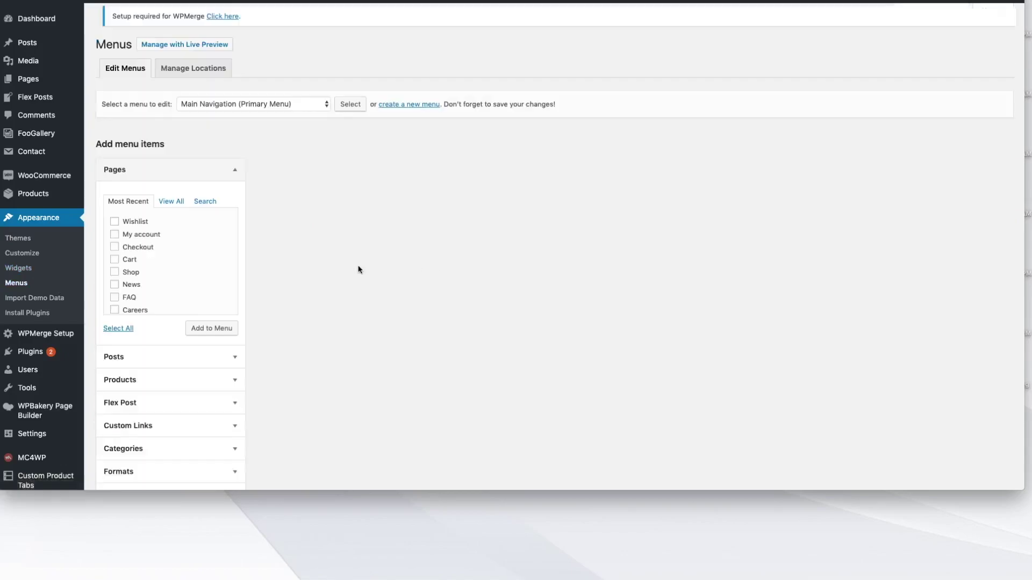
{"action": "scroll", "coordinate": [357, 268], "scroll_direction": "down", "scroll_amount": 10}
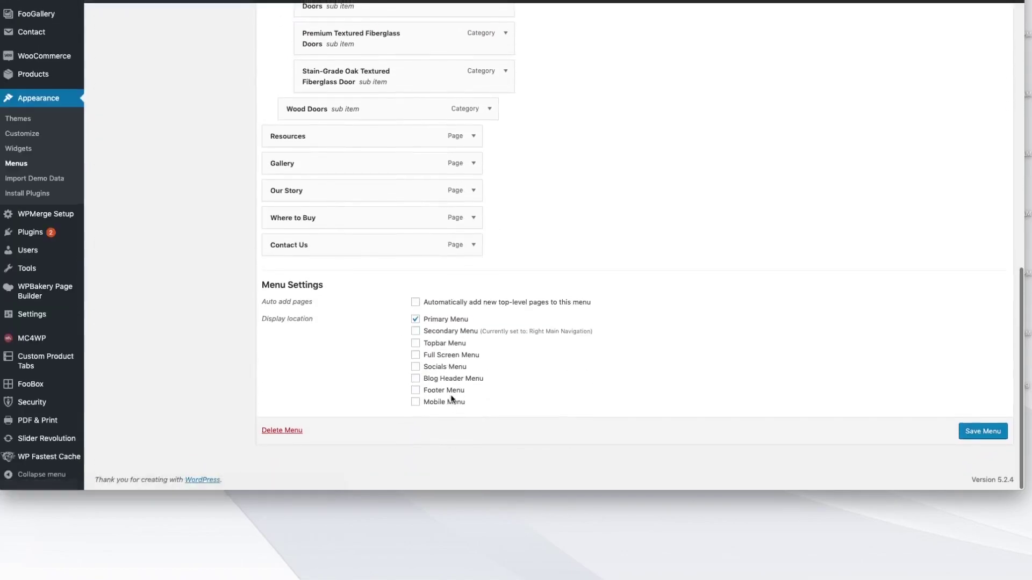
{"action": "scroll", "coordinate": [521, 298], "scroll_direction": "up", "scroll_amount": 10}
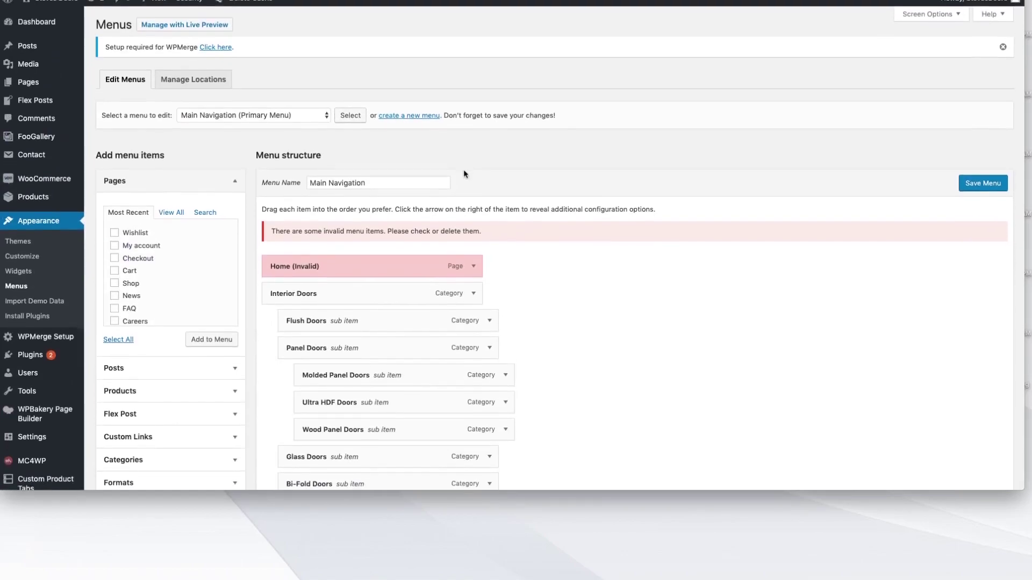
{"action": "scroll", "coordinate": [463, 169], "scroll_direction": "down", "scroll_amount": 10}
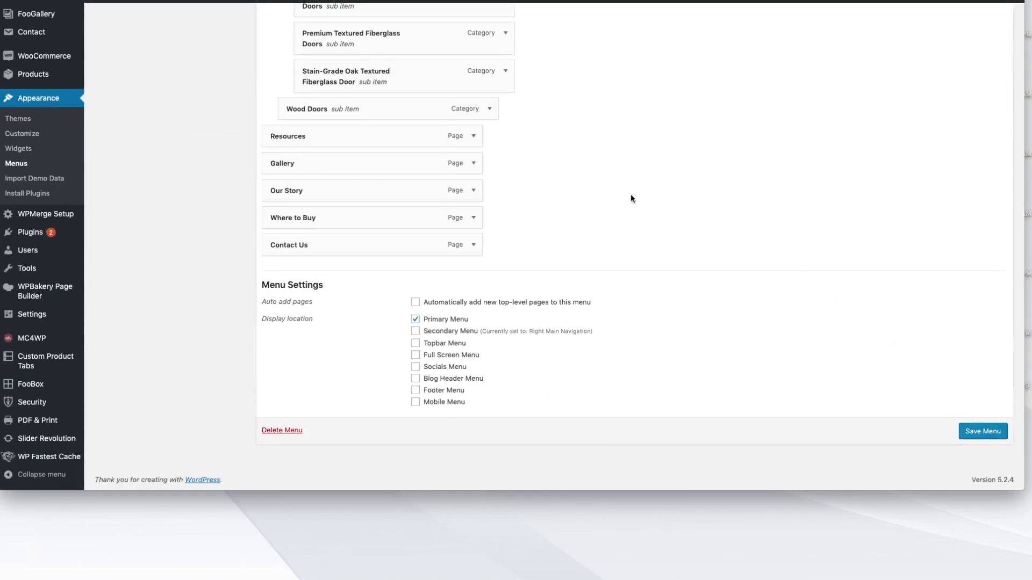
{"action": "scroll", "coordinate": [631, 198], "scroll_direction": "up", "scroll_amount": 10}
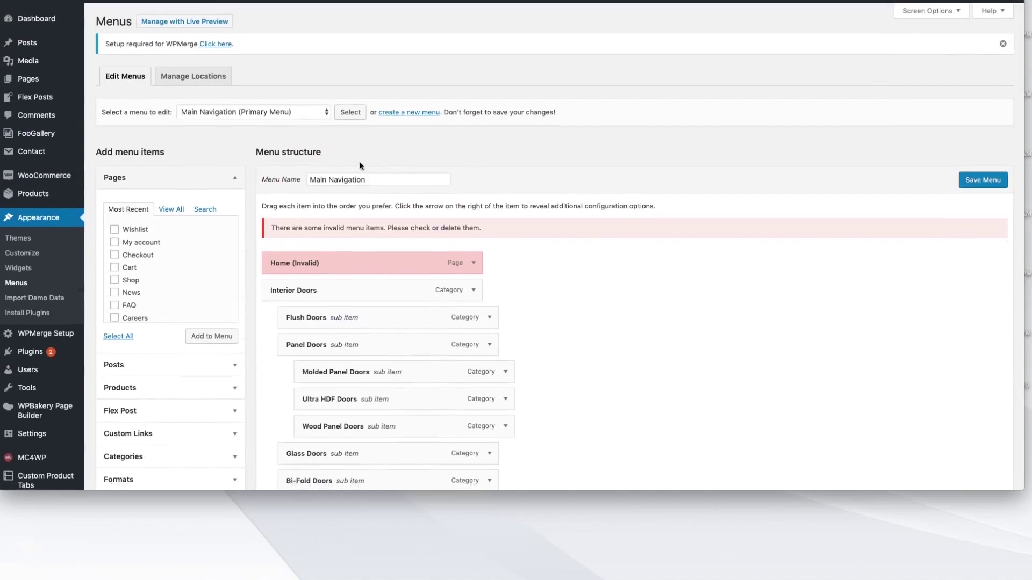
Search the Add Plugins directory for the WP Mobile Menu plugin
{"action": "mouse_move", "coordinate": [39, 352]}
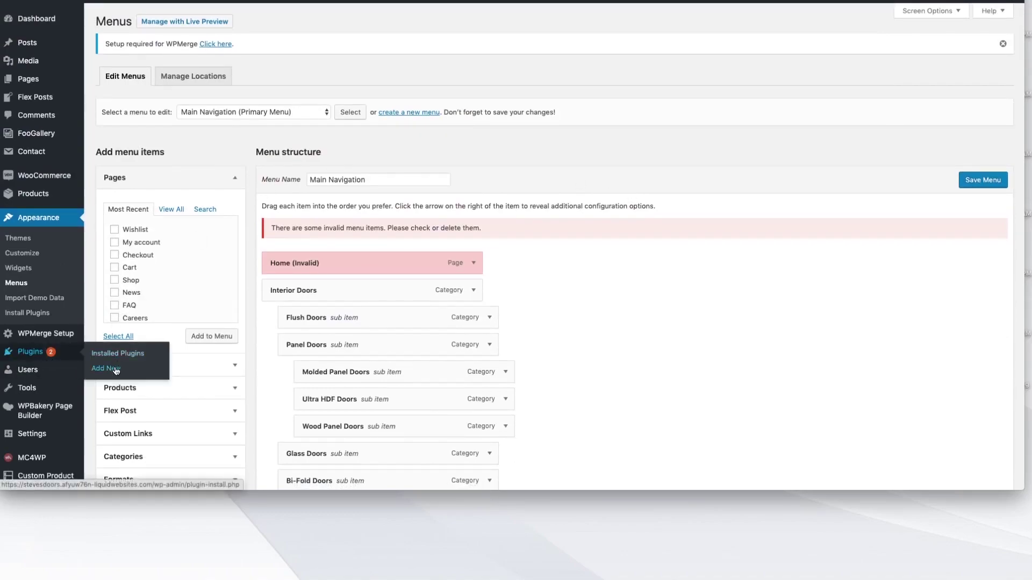
{"action": "left_click", "coordinate": [114, 371]}
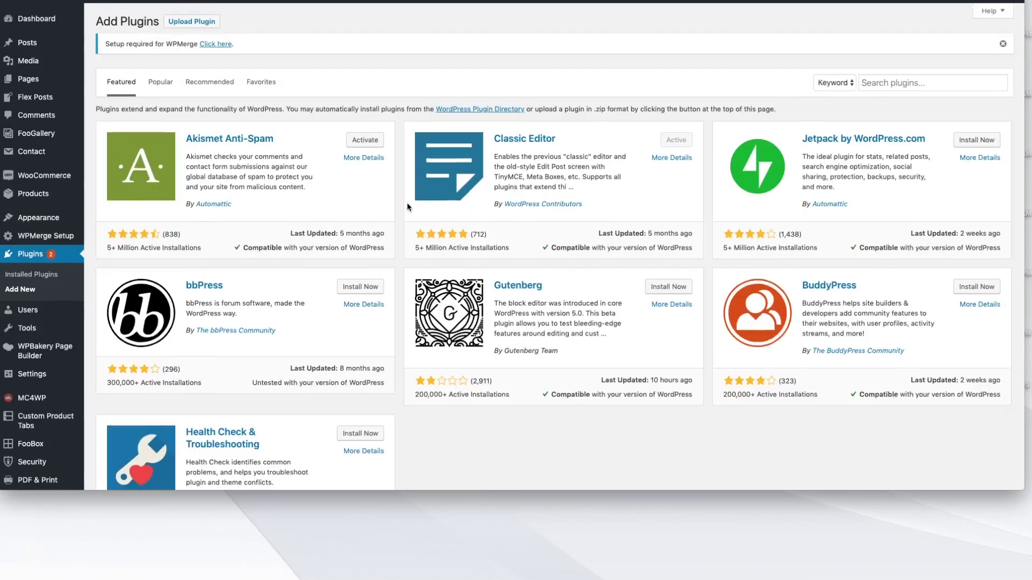
{"action": "left_click", "coordinate": [969, 79]}
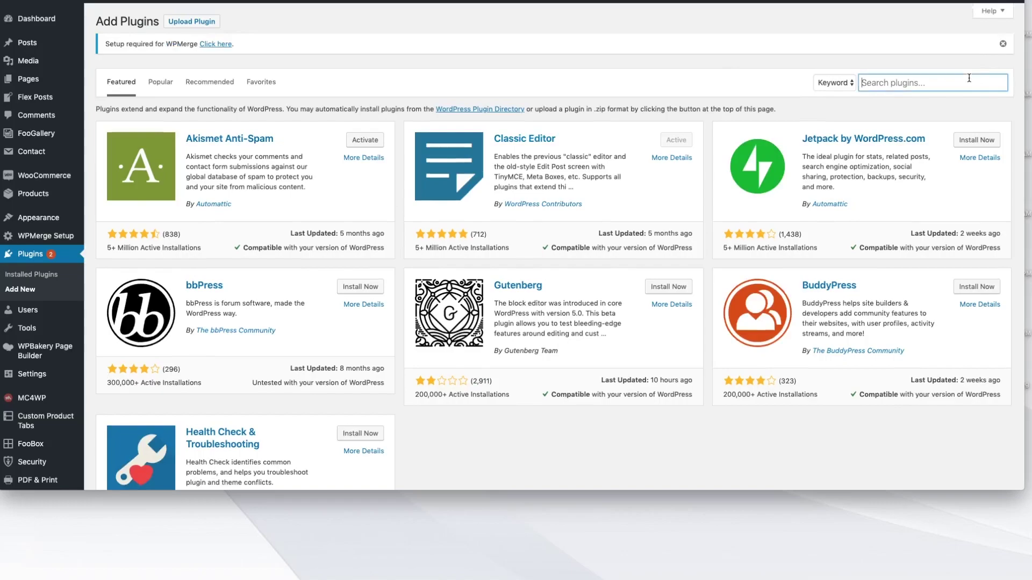
{"action": "type", "text": "s"}
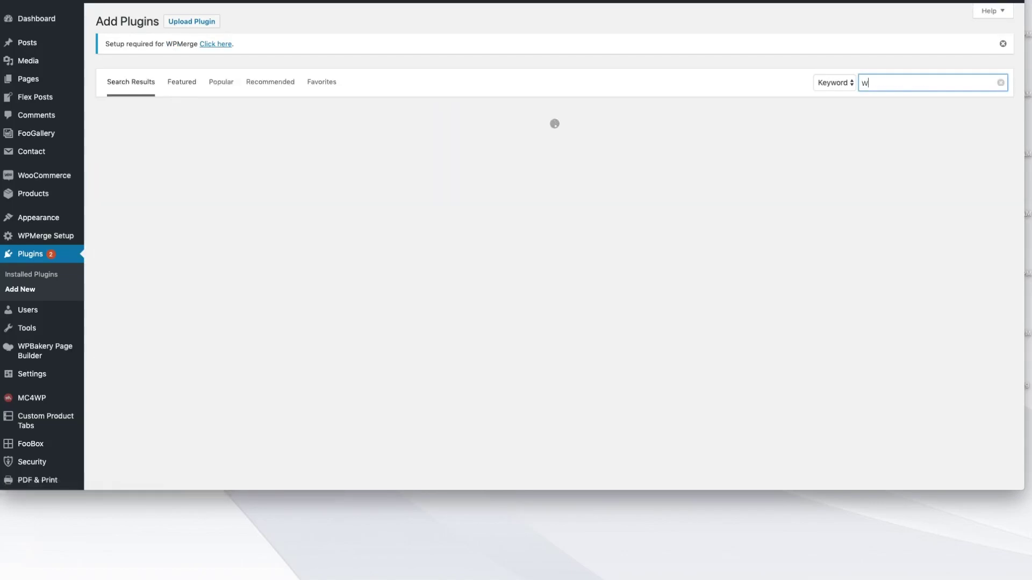
{"action": "type", "text": "p mobile "}
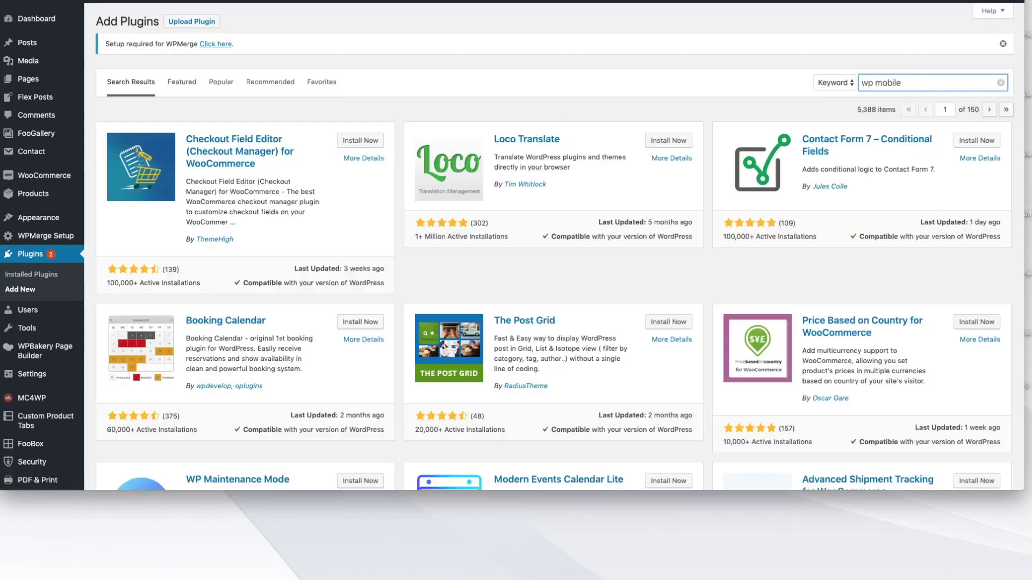
{"action": "type", "text": "menu"}
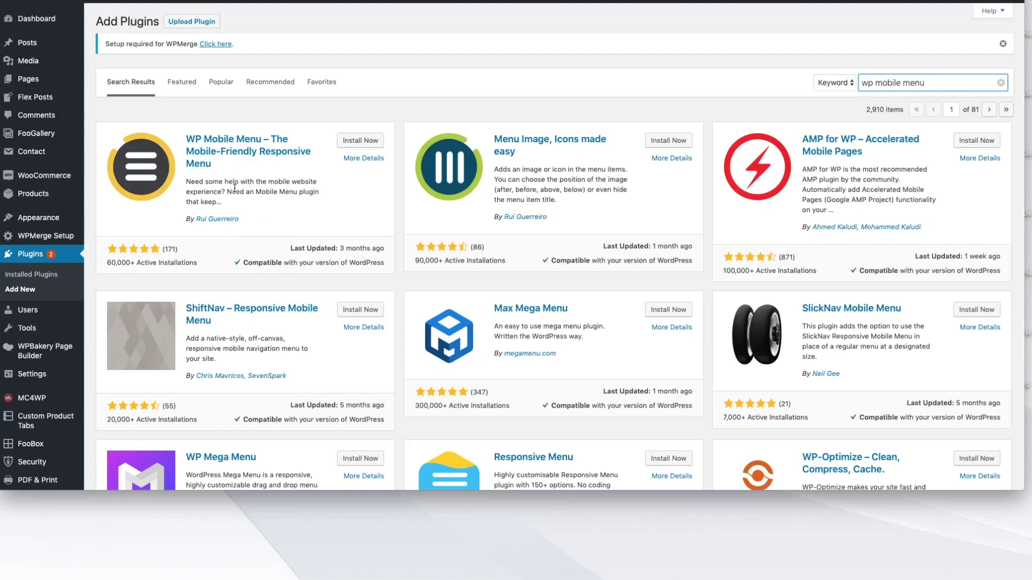
Install the WP Mobile Menu plugin and activate it
{"action": "left_click", "coordinate": [360, 142]}
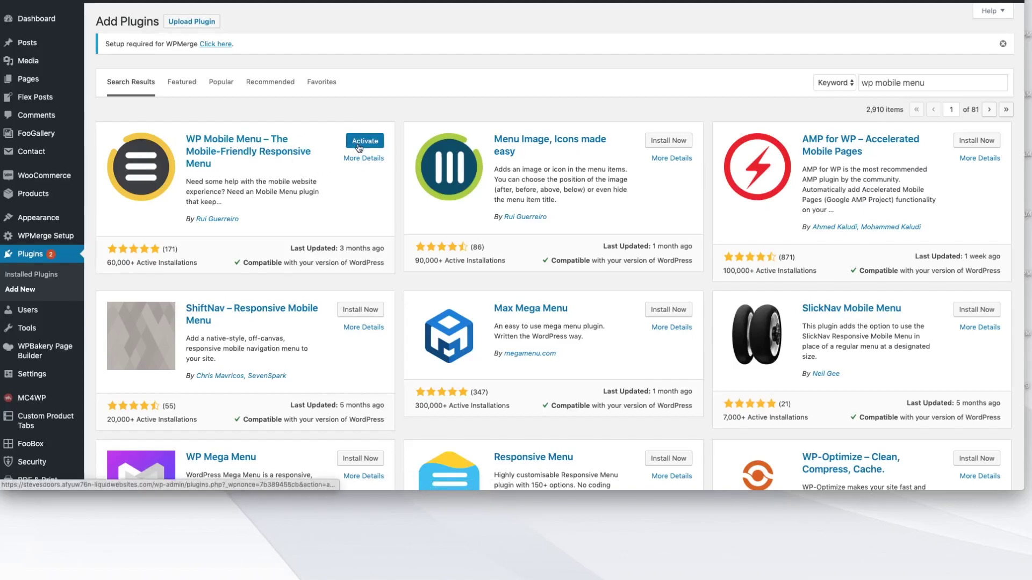
{"action": "left_click", "coordinate": [359, 146]}
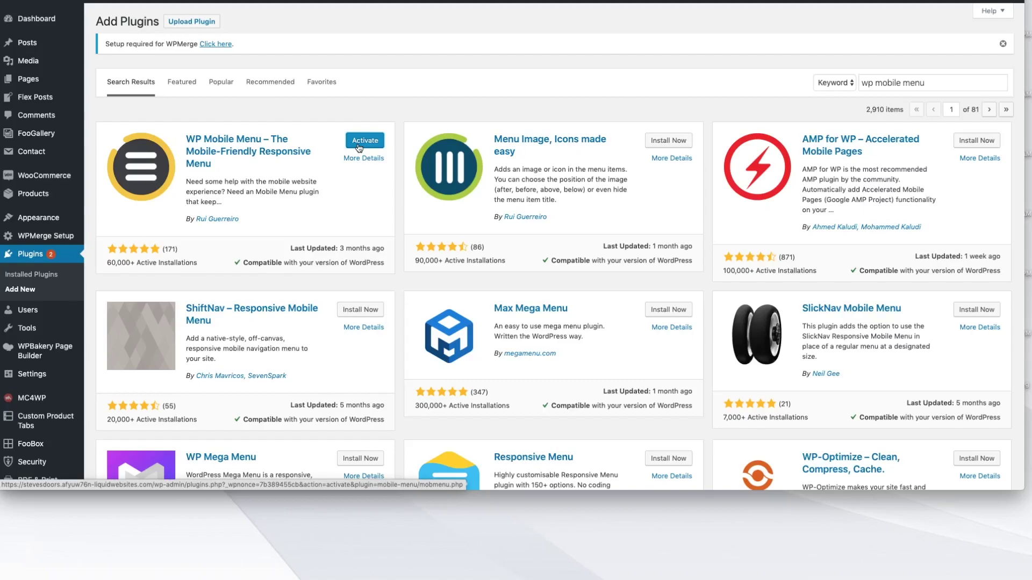
{"action": "left_click", "coordinate": [359, 141]}
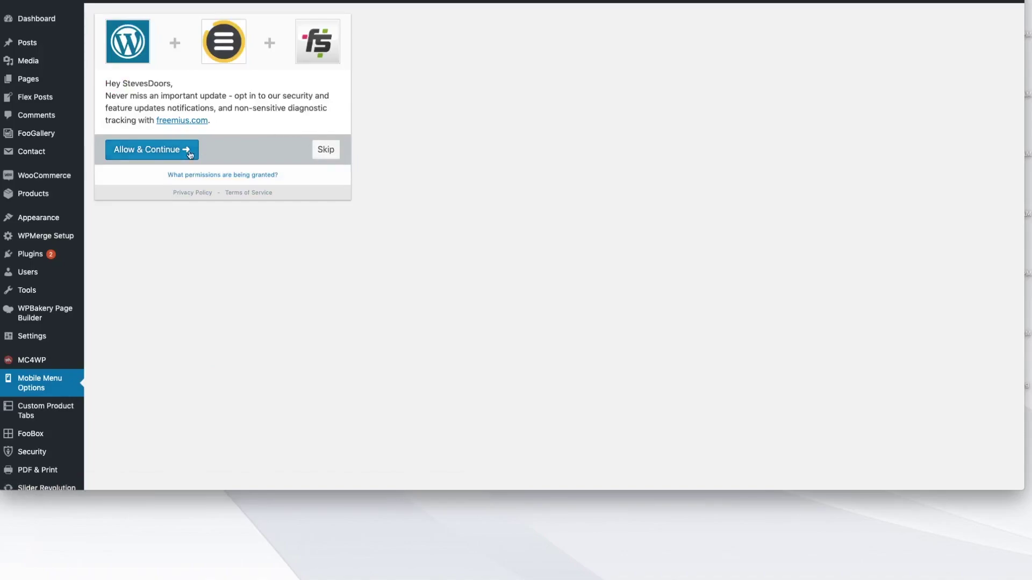
Skip the Freemius opt-in and review the General Options: 1024 px width, Left Menu enabled
{"action": "left_click", "coordinate": [338, 151]}
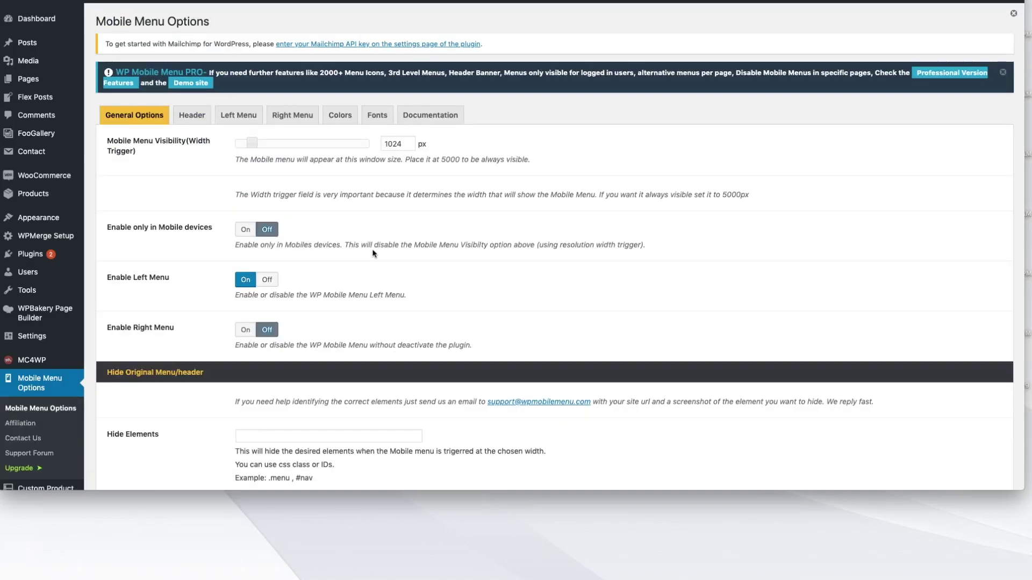
{"action": "scroll", "coordinate": [374, 254], "scroll_direction": "down", "scroll_amount": 4}
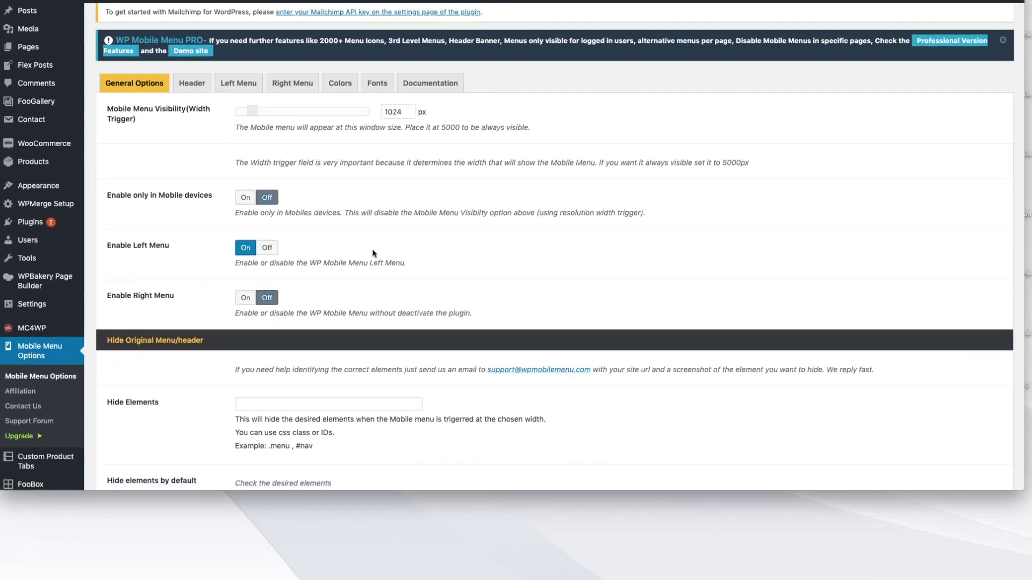
{"action": "scroll", "coordinate": [374, 254], "scroll_direction": "down", "scroll_amount": 10}
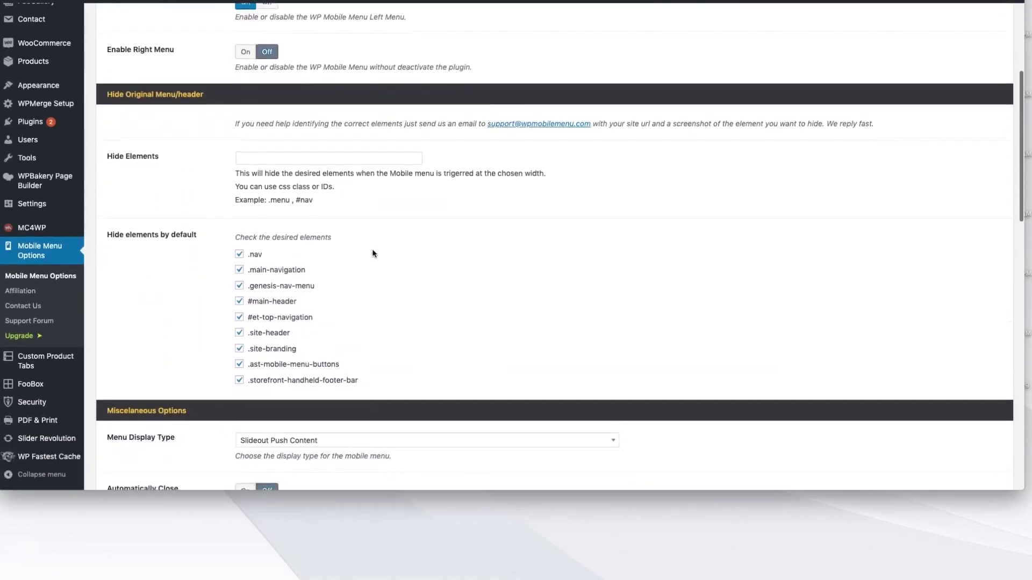
{"action": "scroll", "coordinate": [374, 253], "scroll_direction": "down", "scroll_amount": 9}
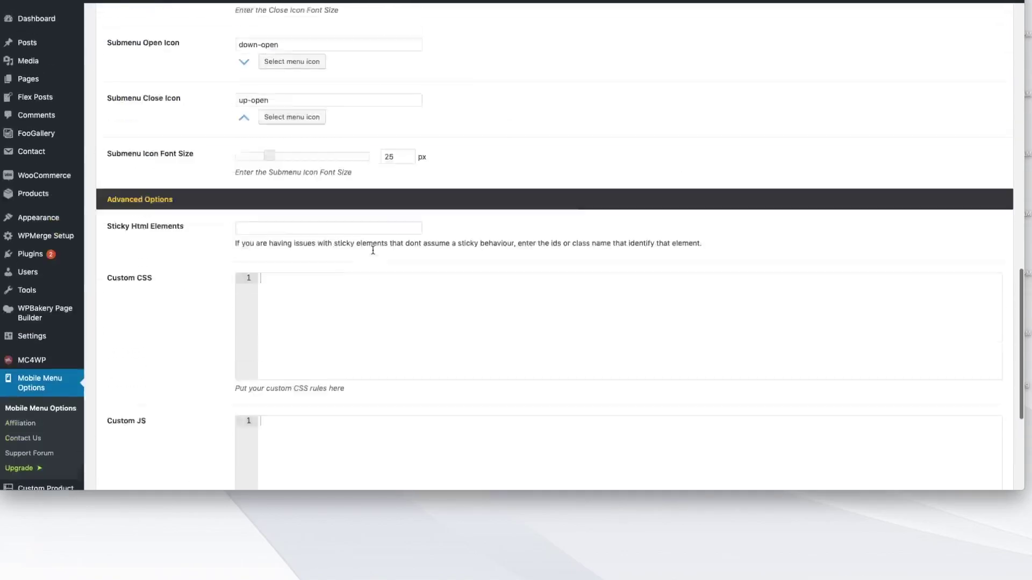
{"action": "scroll", "coordinate": [373, 254], "scroll_direction": "up", "scroll_amount": 20}
{"action": "scroll", "coordinate": [373, 254], "scroll_direction": "up", "scroll_amount": 2}
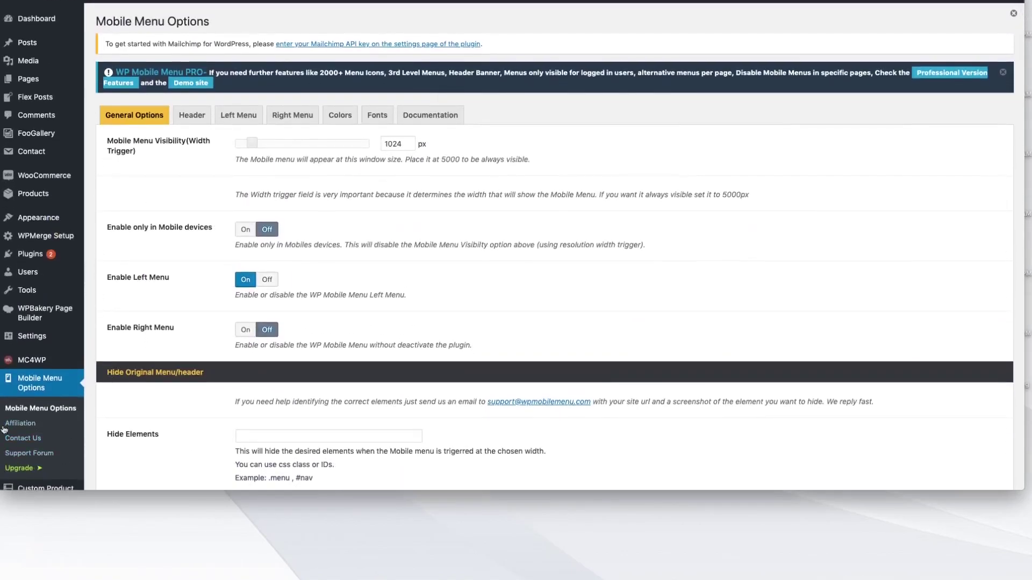
{"action": "scroll", "coordinate": [59, 454], "scroll_direction": "down", "scroll_amount": 2}
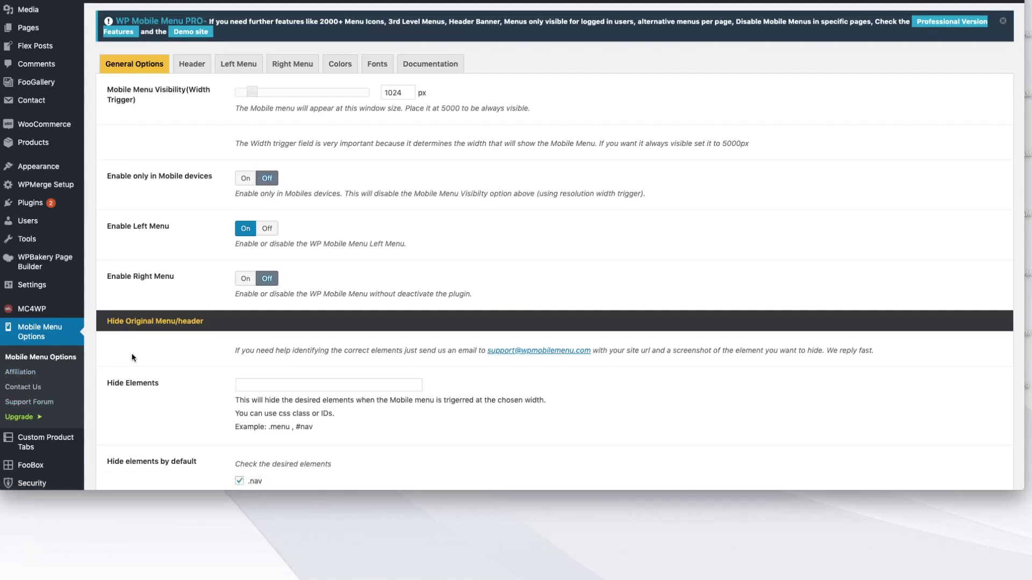
{"action": "scroll", "coordinate": [133, 358], "scroll_direction": "up", "scroll_amount": 2}
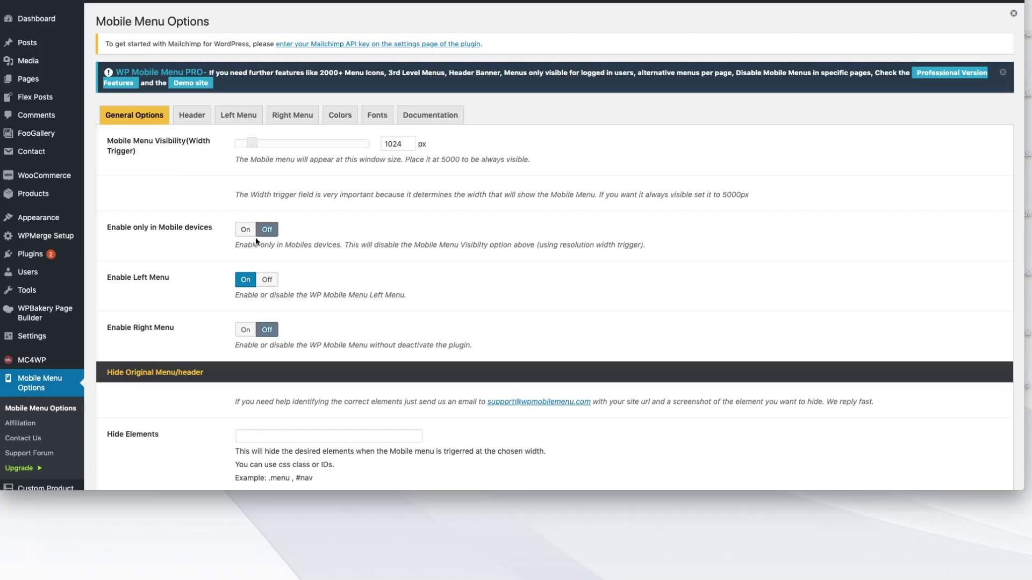
Enable the menu only on mobile devices, turn the Left Menu off and the Right Menu on
{"action": "left_click", "coordinate": [242, 232]}
{"action": "left_click", "coordinate": [264, 279]}
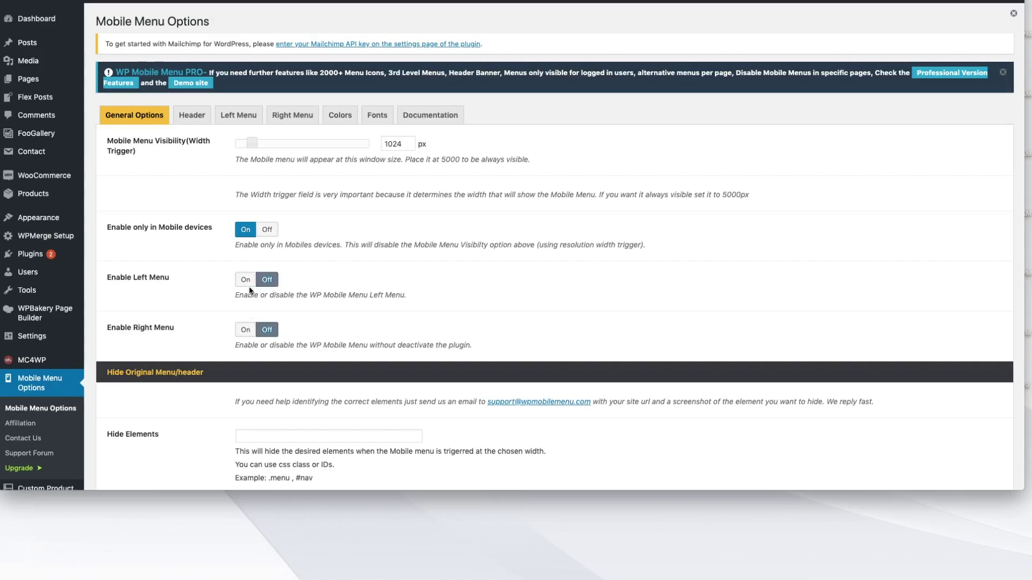
{"action": "left_click", "coordinate": [248, 330]}
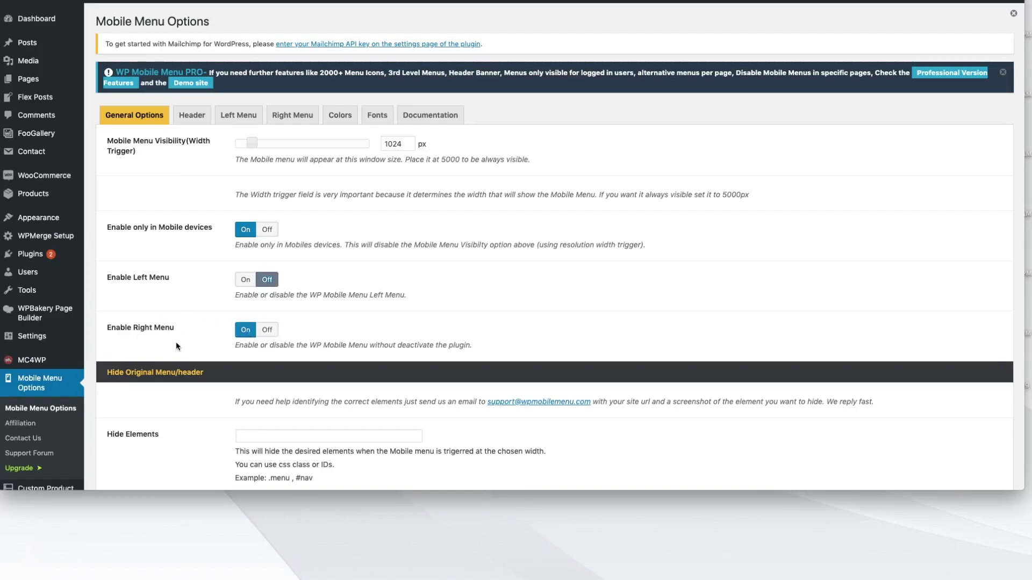
Scroll past the Hide elements options to the bottom and save the mobile menu settings
{"action": "scroll", "coordinate": [176, 344], "scroll_direction": "down", "scroll_amount": 3}
{"action": "scroll", "coordinate": [177, 344], "scroll_direction": "down", "scroll_amount": 7}
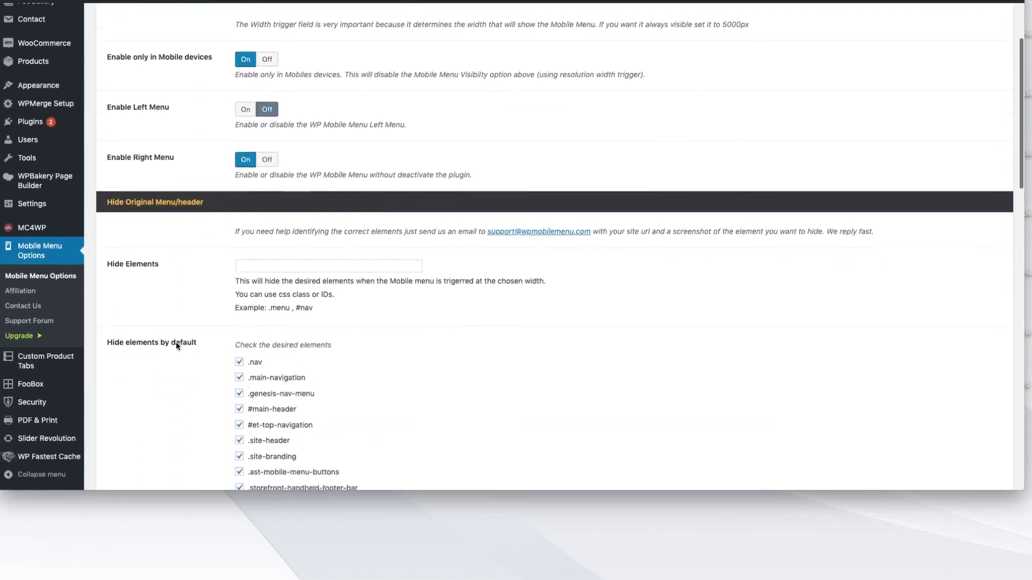
{"action": "scroll", "coordinate": [177, 347], "scroll_direction": "down", "scroll_amount": 2}
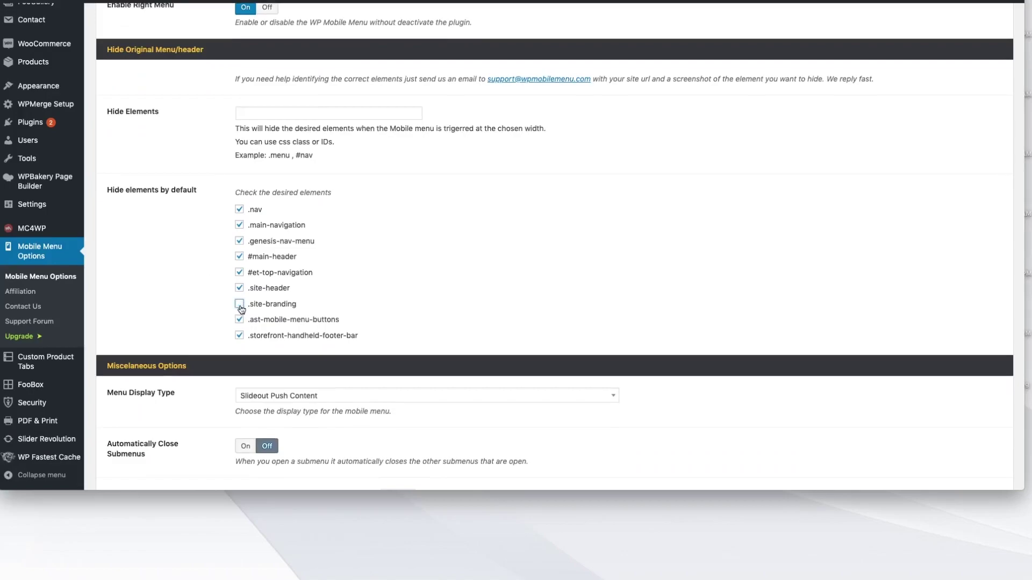
{"action": "scroll", "coordinate": [242, 310], "scroll_direction": "down", "scroll_amount": 7}
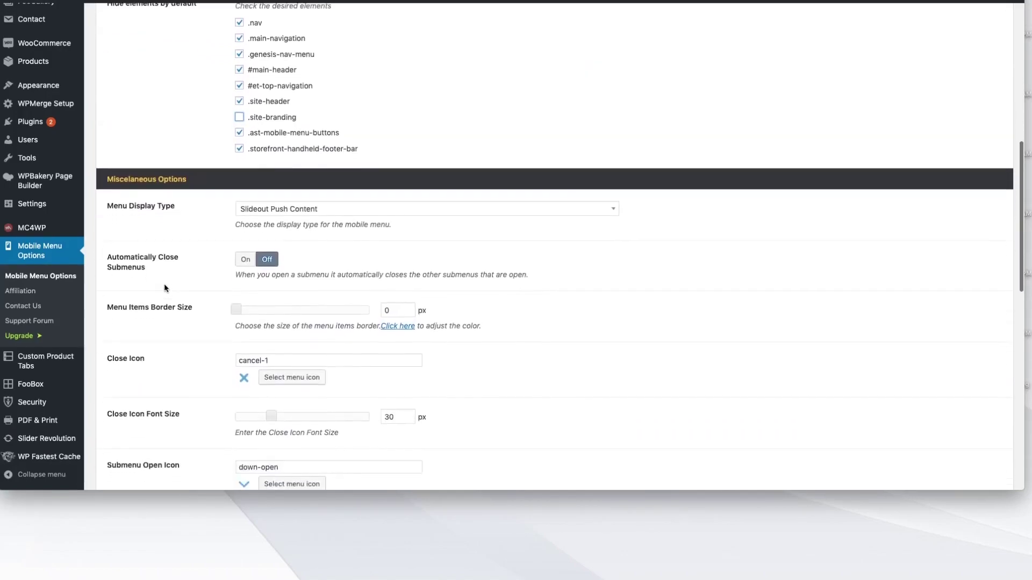
{"action": "scroll", "coordinate": [164, 285], "scroll_direction": "down", "scroll_amount": 5}
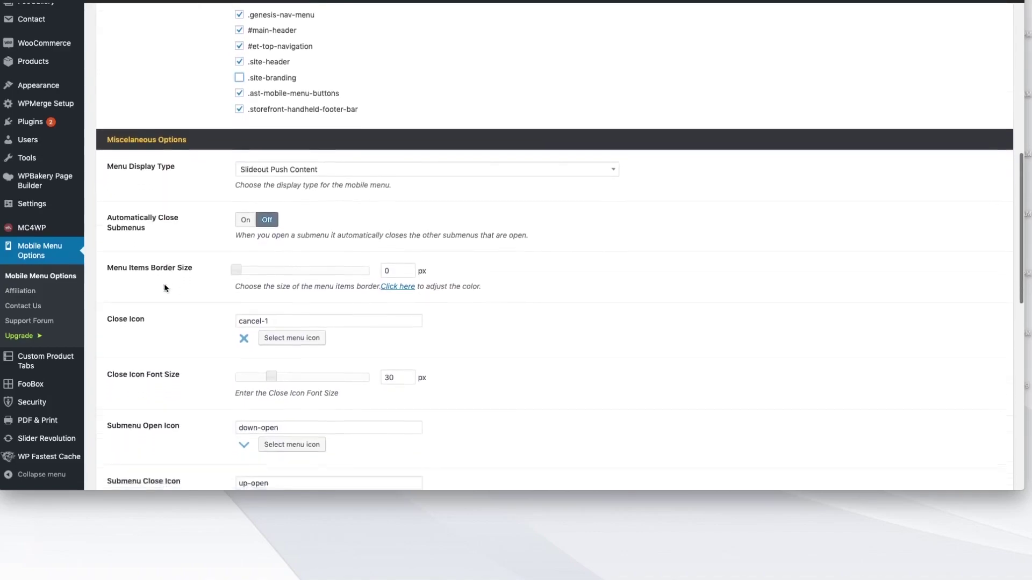
{"action": "scroll", "coordinate": [165, 288], "scroll_direction": "down", "scroll_amount": 12}
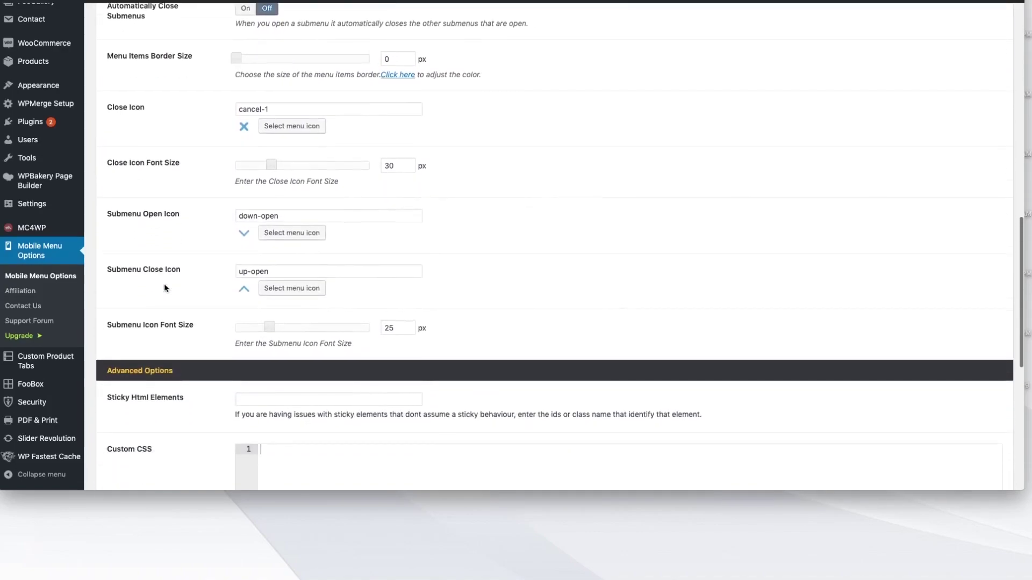
{"action": "scroll", "coordinate": [164, 288], "scroll_direction": "down", "scroll_amount": 7}
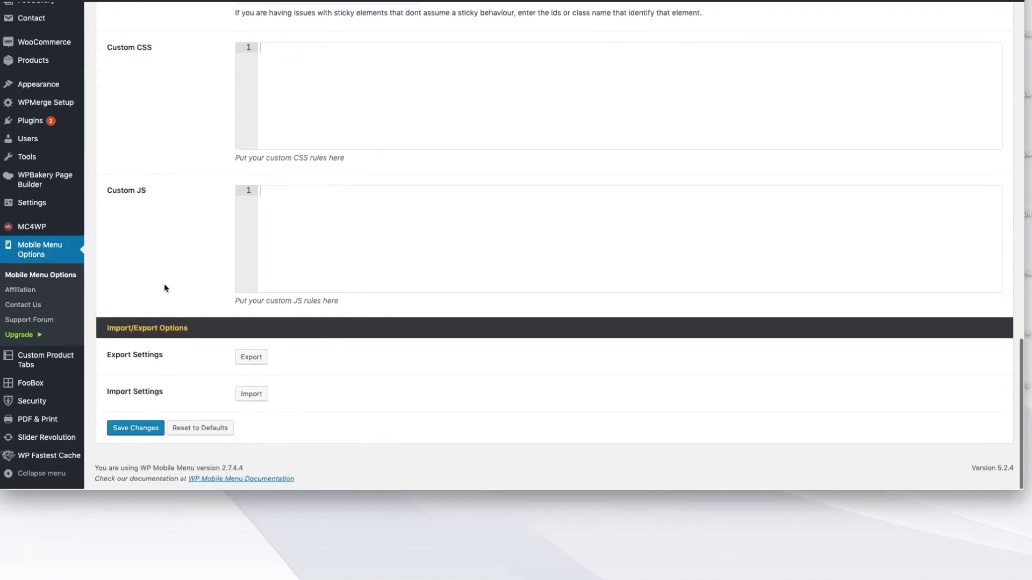
{"action": "left_click", "coordinate": [145, 433]}
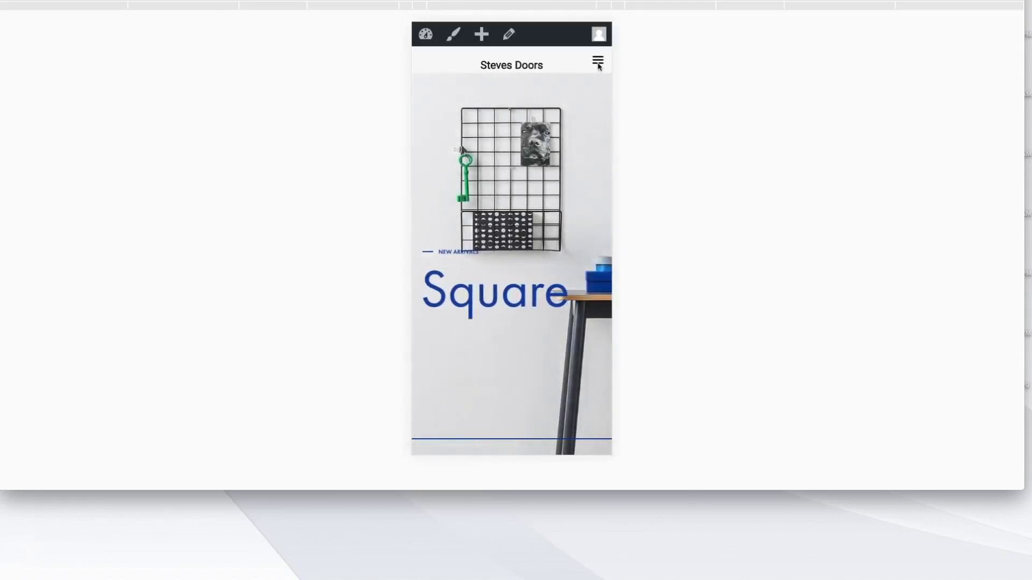
Open the right slide-out menu on the phone preview, expand and collapse Interior Doors, then close it
{"action": "left_click", "coordinate": [596, 63]}
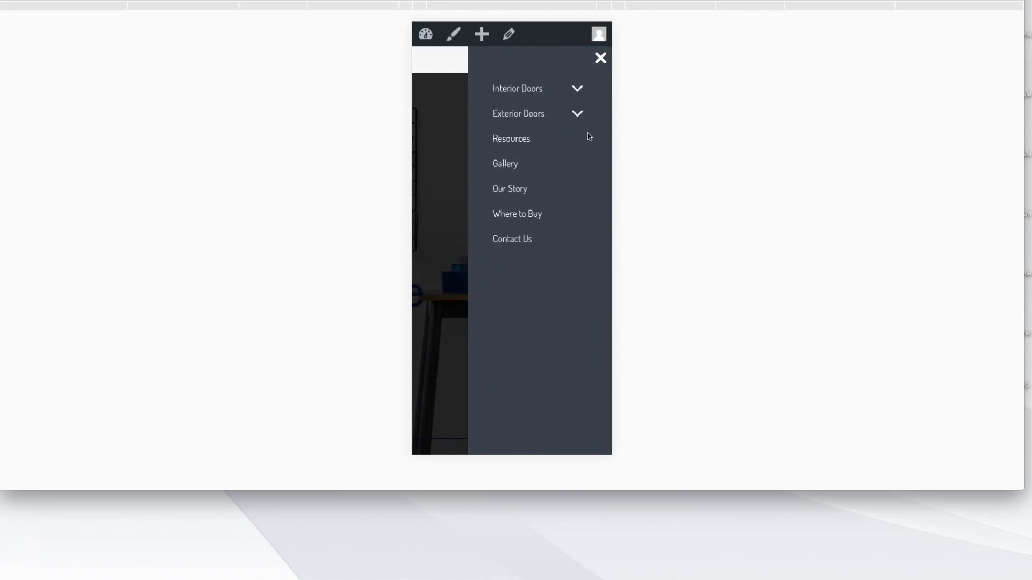
{"action": "left_click", "coordinate": [576, 90]}
{"action": "left_click", "coordinate": [576, 89]}
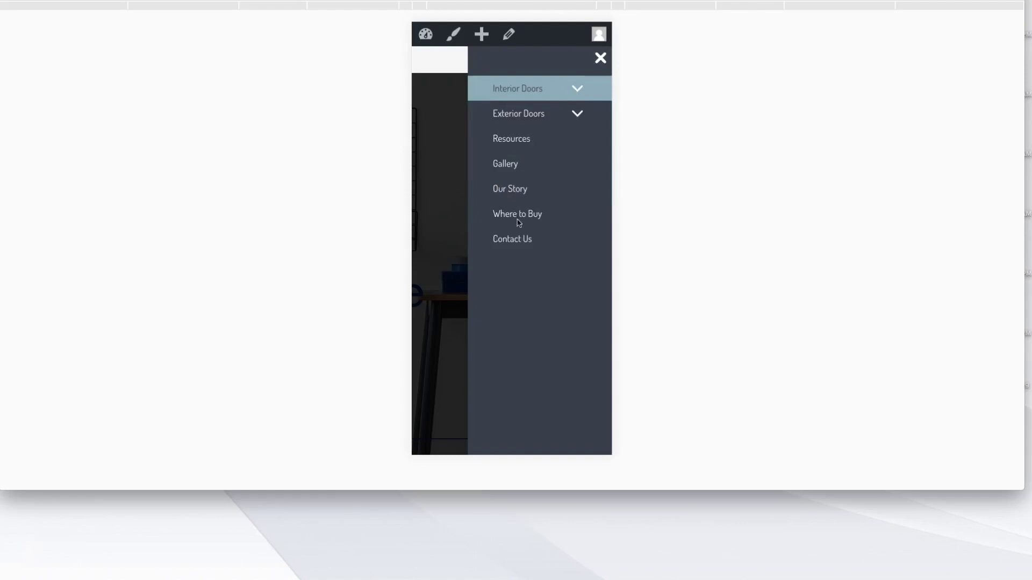
{"action": "left_click", "coordinate": [600, 58]}
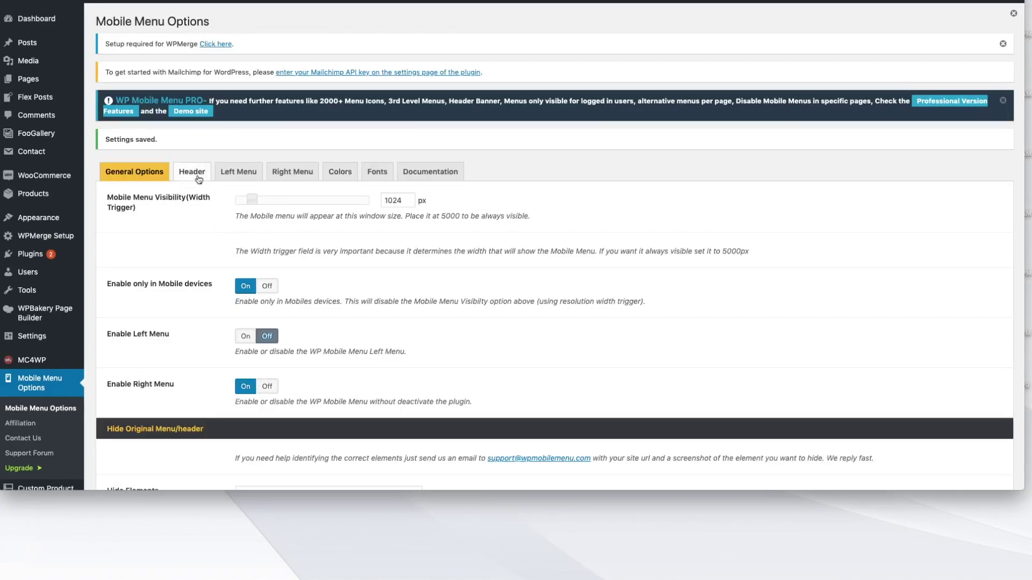
In the Colors tab, set the Right Menu Icon Color to the red palette swatch
{"action": "left_click", "coordinate": [346, 179]}
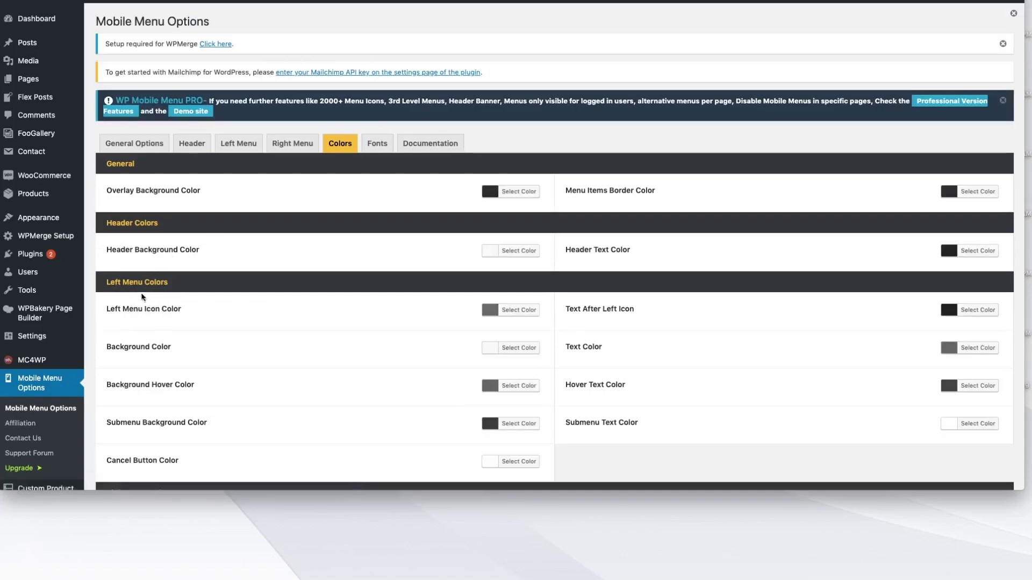
{"action": "scroll", "coordinate": [222, 282], "scroll_direction": "down", "scroll_amount": 2}
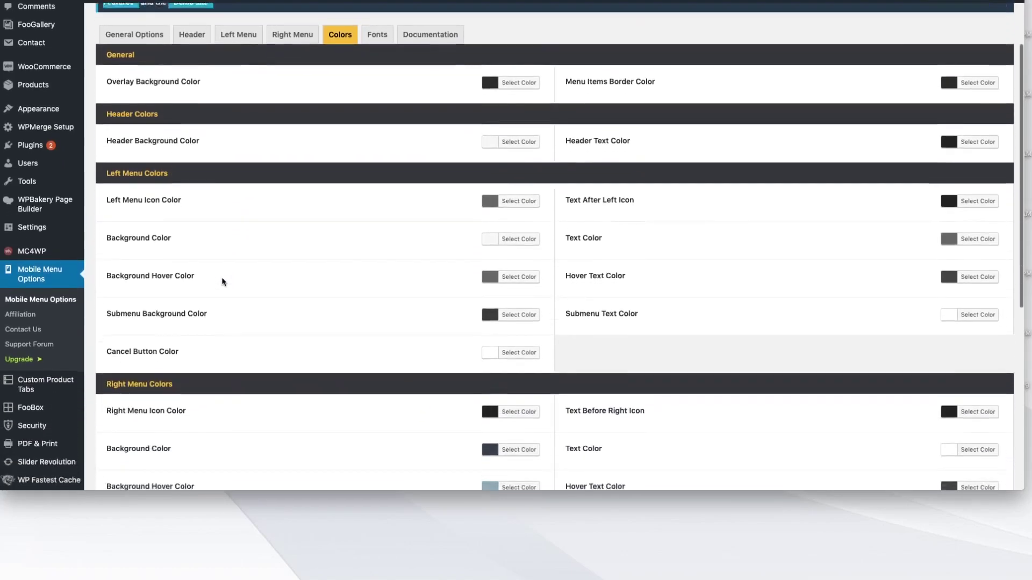
{"action": "scroll", "coordinate": [222, 282], "scroll_direction": "down", "scroll_amount": 3}
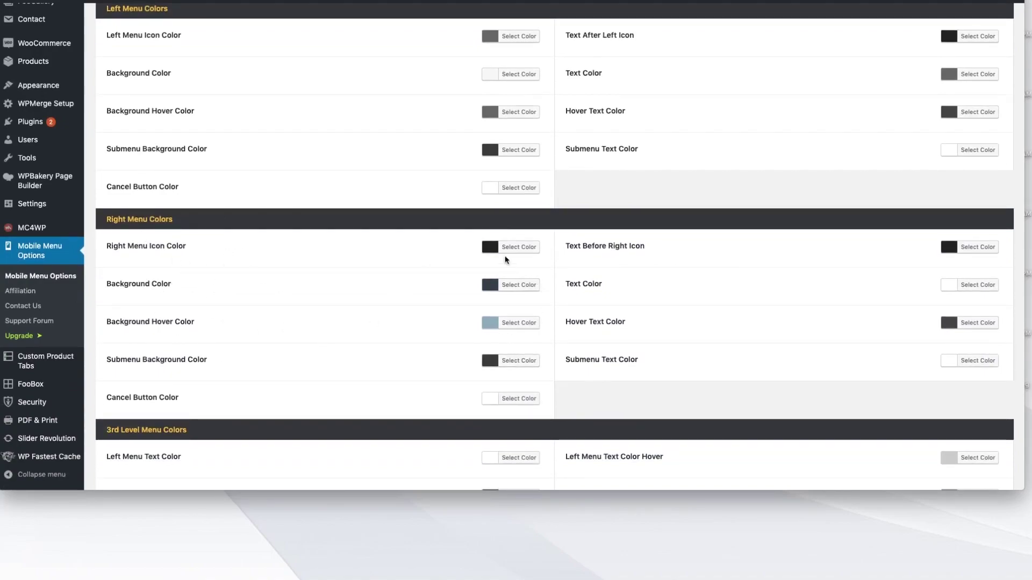
{"action": "left_click", "coordinate": [492, 249]}
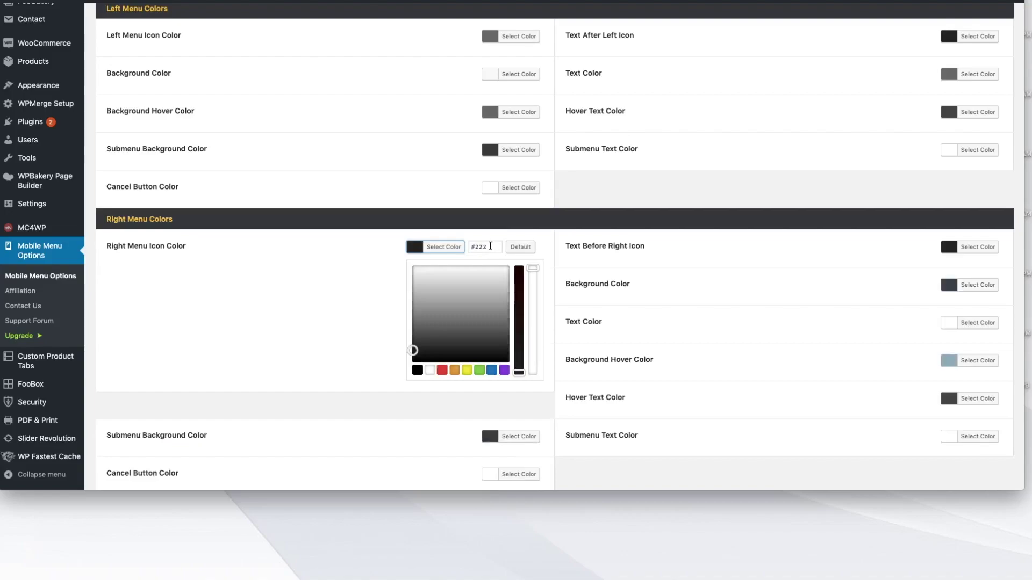
{"action": "left_click_drag", "start_coordinate": [492, 249], "coordinate": [469, 248]}
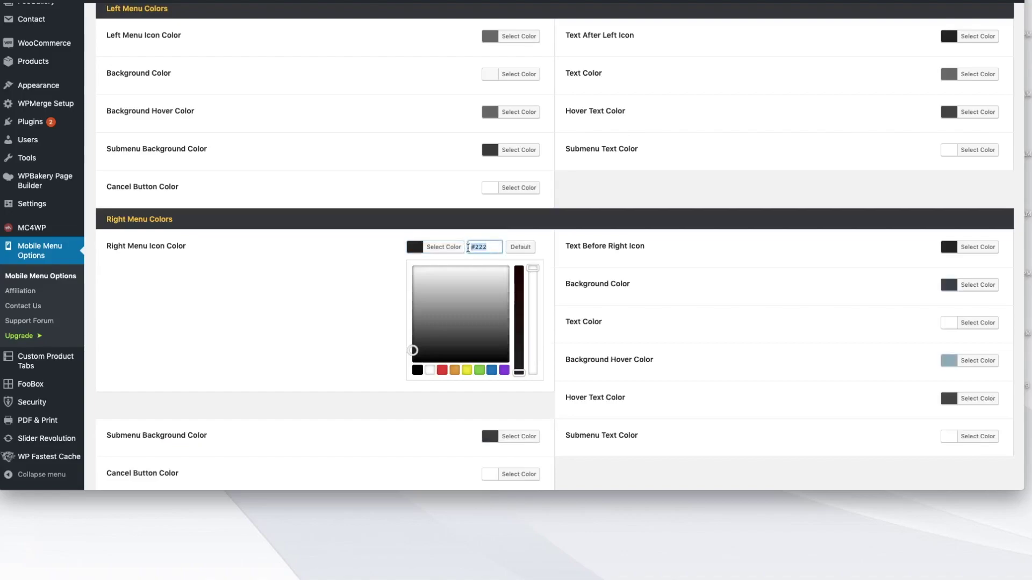
{"action": "left_click", "coordinate": [442, 371]}
{"action": "left_click", "coordinate": [337, 266]}
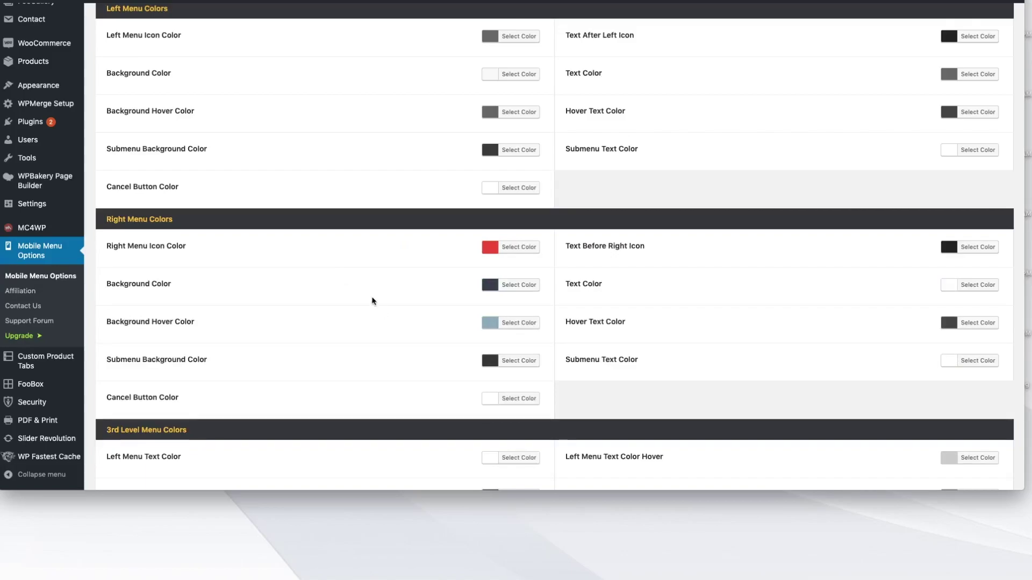
{"action": "scroll", "coordinate": [366, 287], "scroll_direction": "down", "scroll_amount": 3}
{"action": "scroll", "coordinate": [365, 291], "scroll_direction": "down", "scroll_amount": 3}
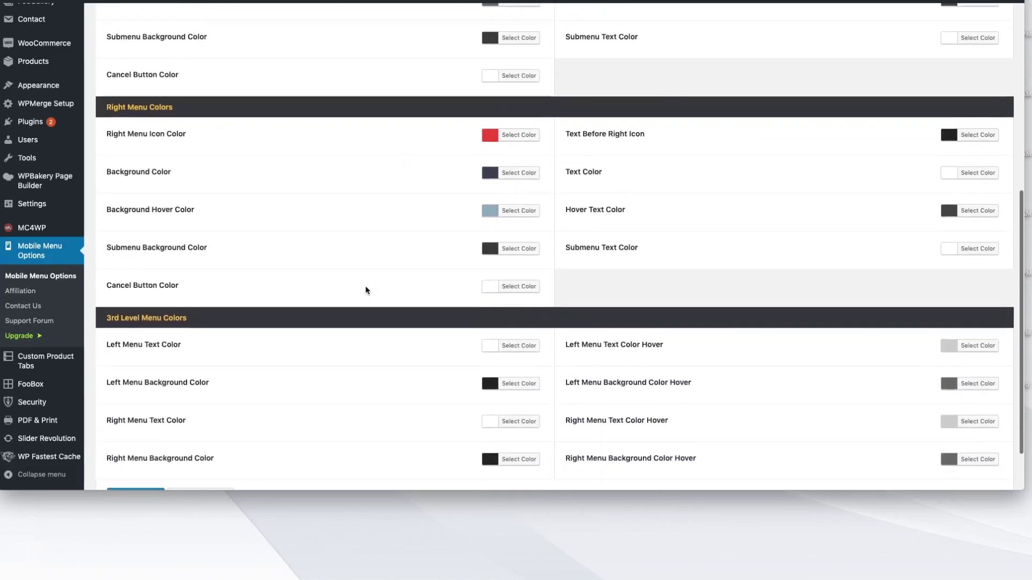
{"action": "scroll", "coordinate": [398, 348], "scroll_direction": "up", "scroll_amount": 10}
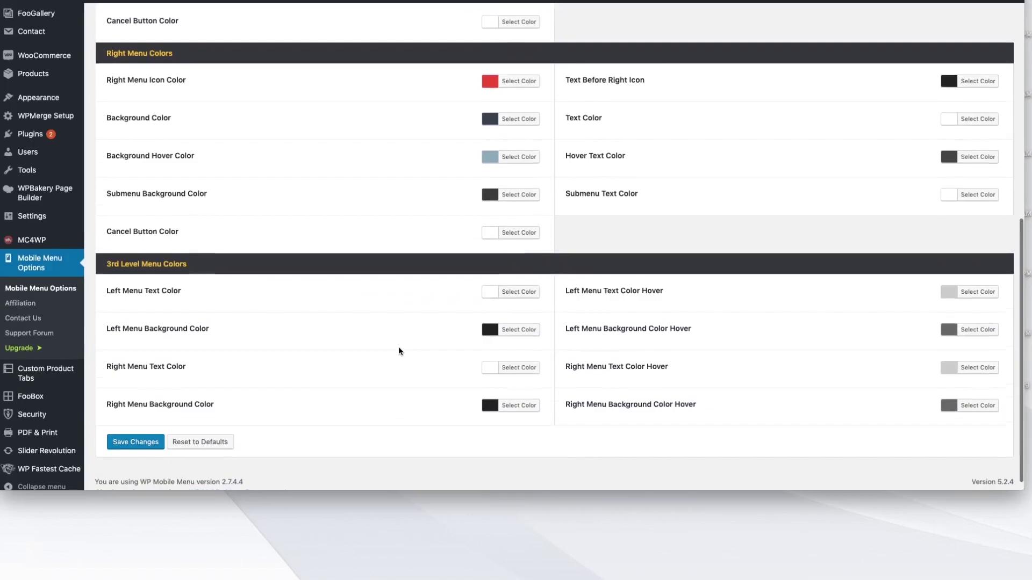
{"action": "scroll", "coordinate": [398, 351], "scroll_direction": "up", "scroll_amount": 1}
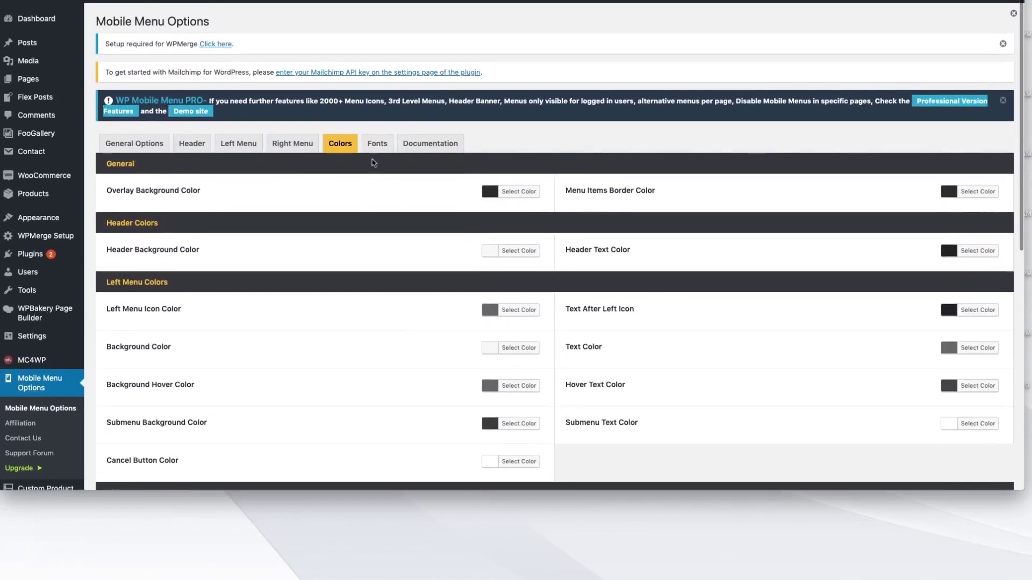
Look over the Fonts tab options, then open the plugin's Documentation section
{"action": "left_click", "coordinate": [378, 144]}
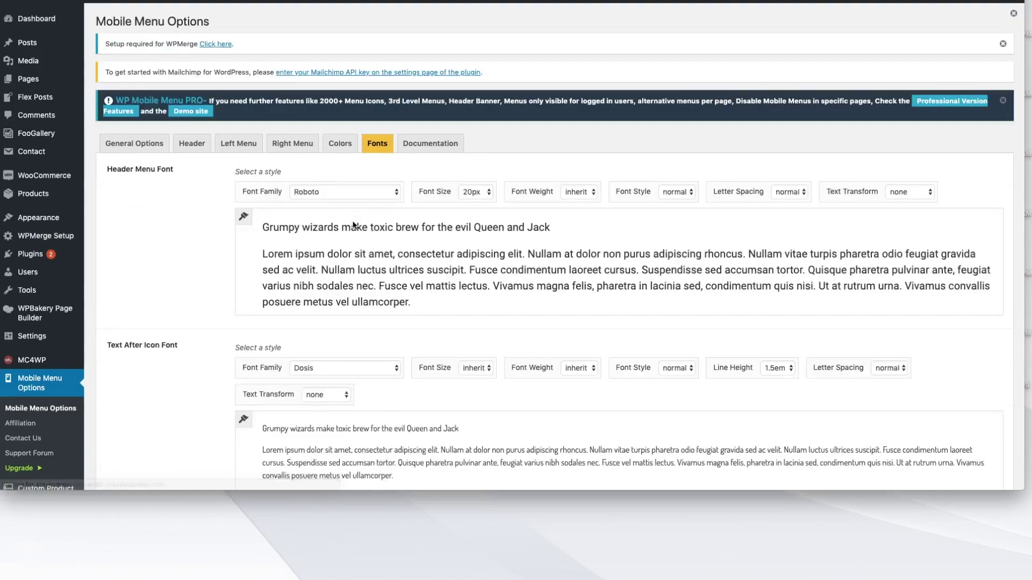
{"action": "left_click", "coordinate": [428, 150]}
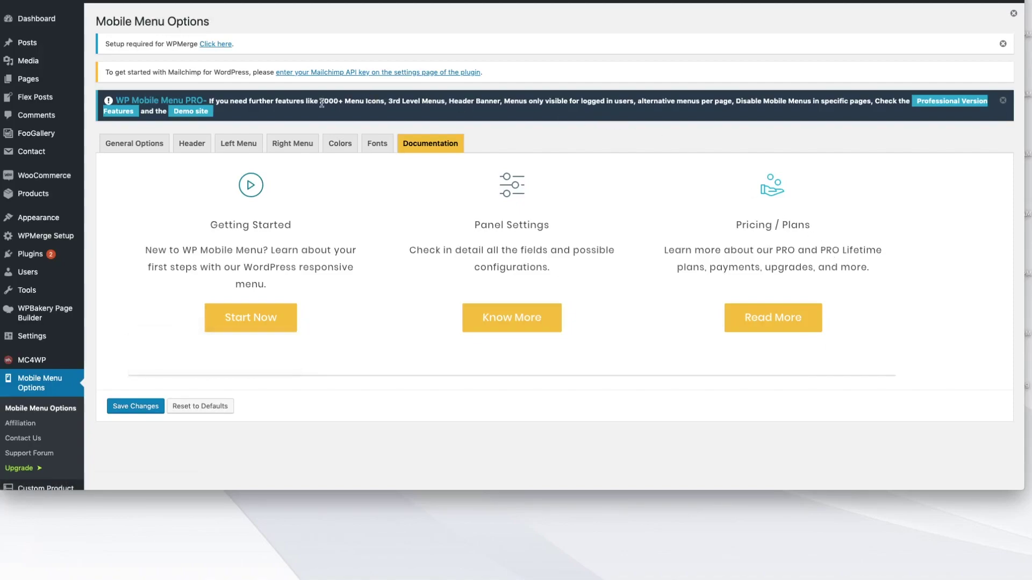
Clear an accidental text selection and go back to the General Options tab
{"action": "left_click_drag", "start_coordinate": [321, 102], "coordinate": [372, 105]}
{"action": "left_click", "coordinate": [375, 106]}
{"action": "left_click", "coordinate": [152, 150]}
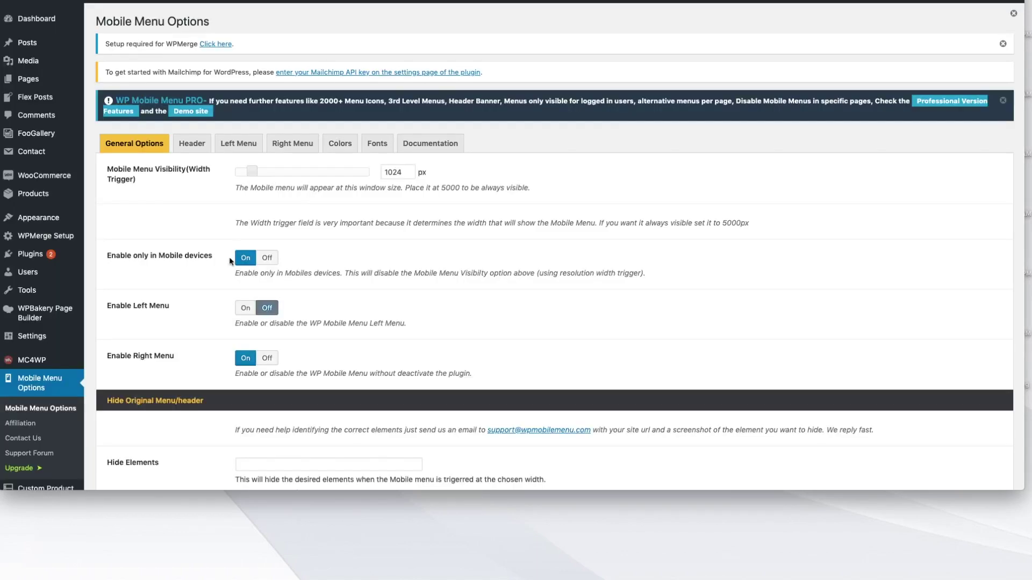
Create a new empty menu named 'Mobile Navigation' in Appearance > Menus
{"action": "mouse_move", "coordinate": [65, 219]}
{"action": "left_click", "coordinate": [109, 265]}
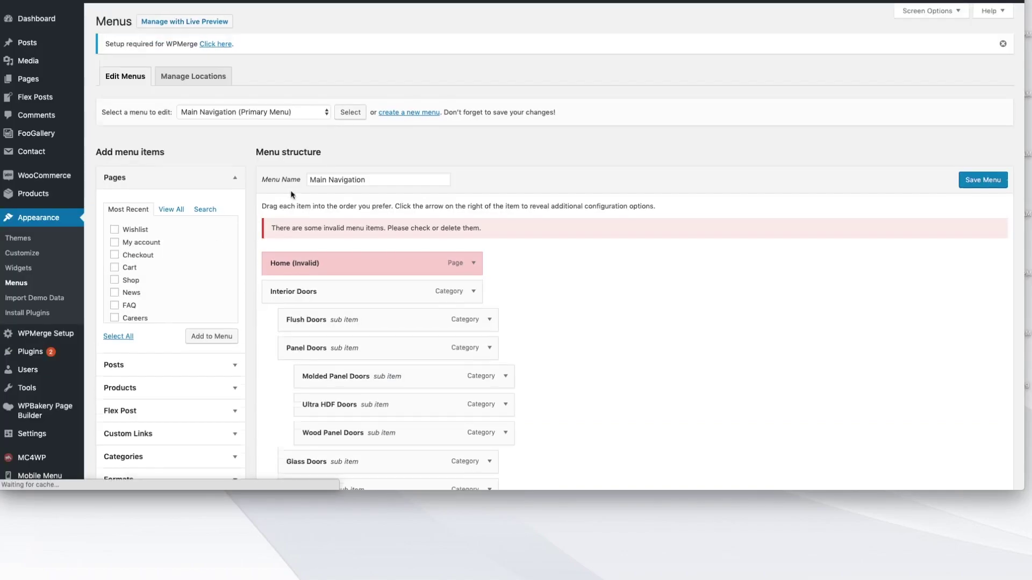
{"action": "left_click", "coordinate": [396, 113]}
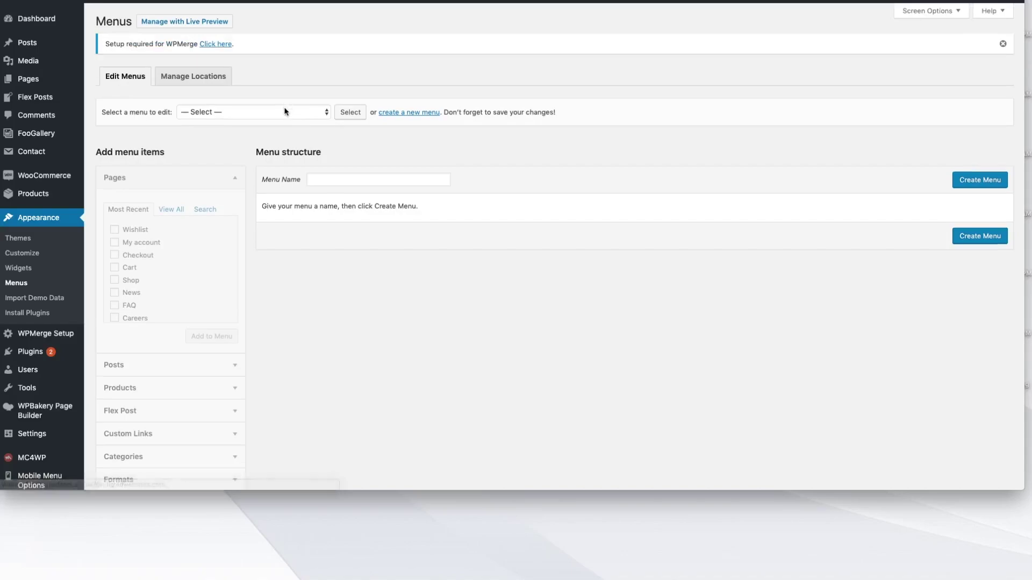
{"action": "left_click", "coordinate": [332, 174]}
{"action": "type", "text": "Mo"}
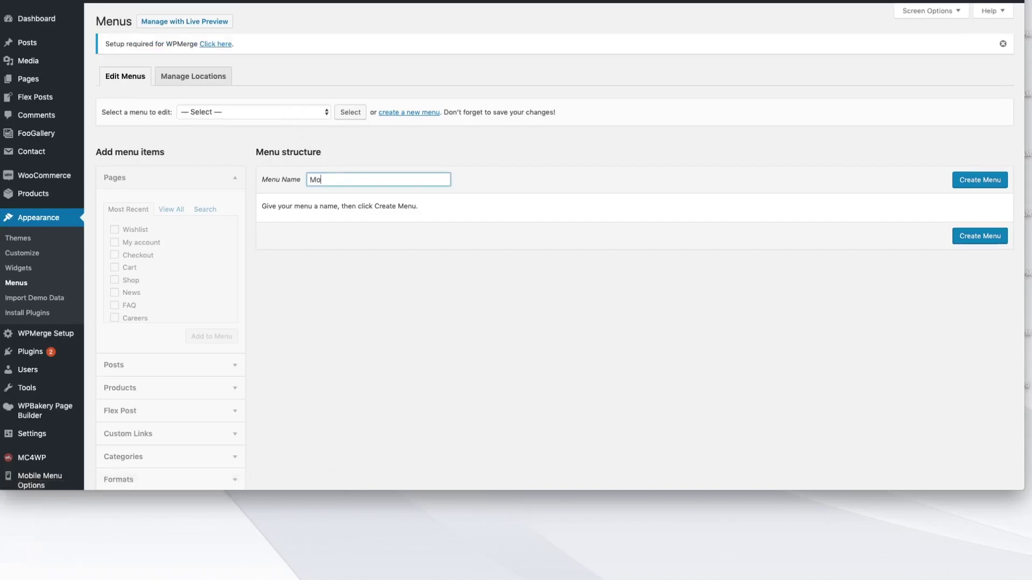
{"action": "type", "text": "bile Navigation"}
{"action": "left_click", "coordinate": [976, 240]}
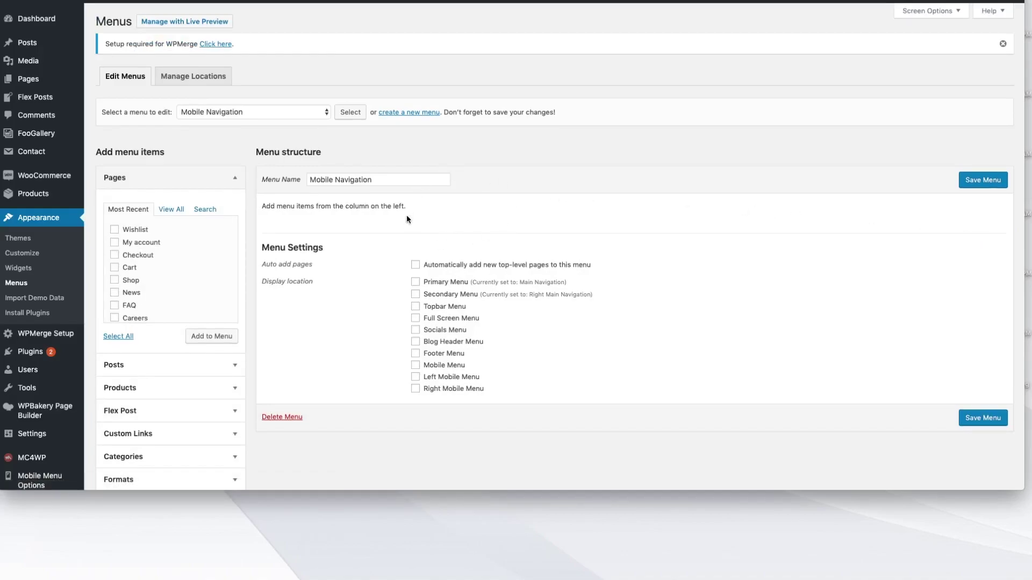
Add the Checkout, My account, Cart and Shop pages to the menu and save it
{"action": "left_click", "coordinate": [135, 256]}
{"action": "left_click", "coordinate": [135, 244]}
{"action": "left_click", "coordinate": [133, 269]}
{"action": "left_click", "coordinate": [132, 281]}
{"action": "left_click", "coordinate": [219, 339]}
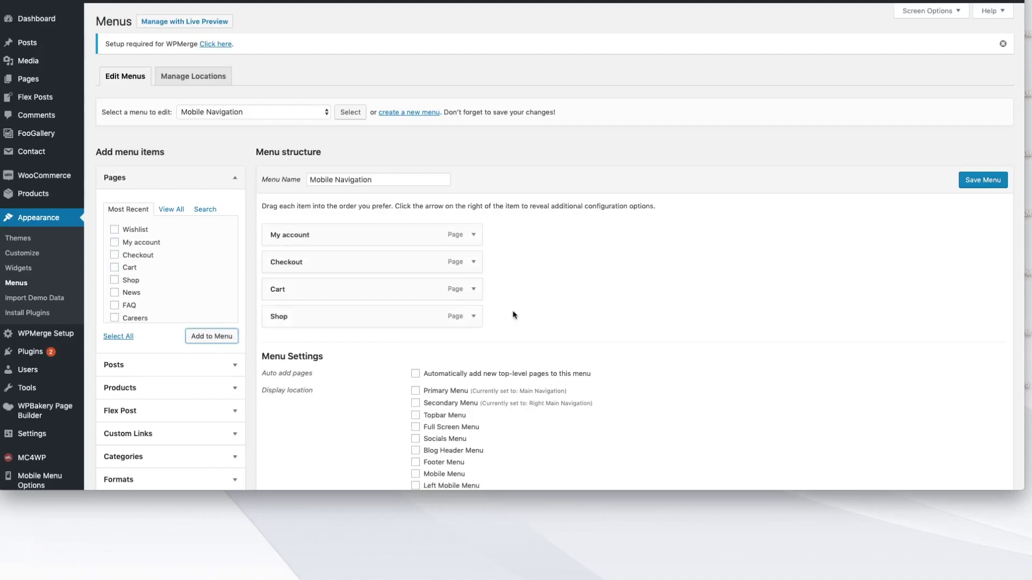
{"action": "left_click", "coordinate": [990, 184]}
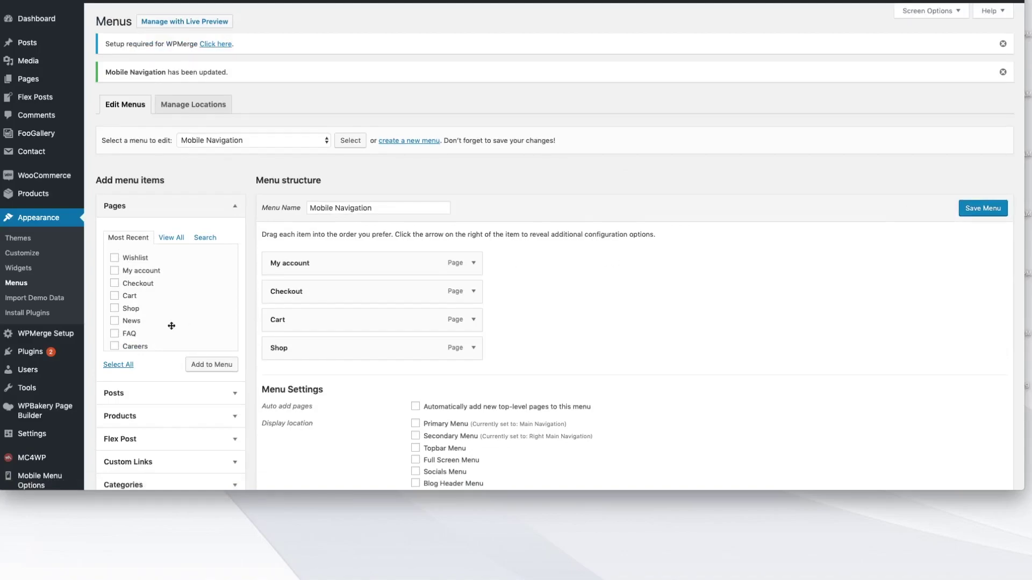
In Mobile Menu Options, set the Right Menu dropdown to 'Mobile Navigation' and save changes
{"action": "mouse_move", "coordinate": [58, 478]}
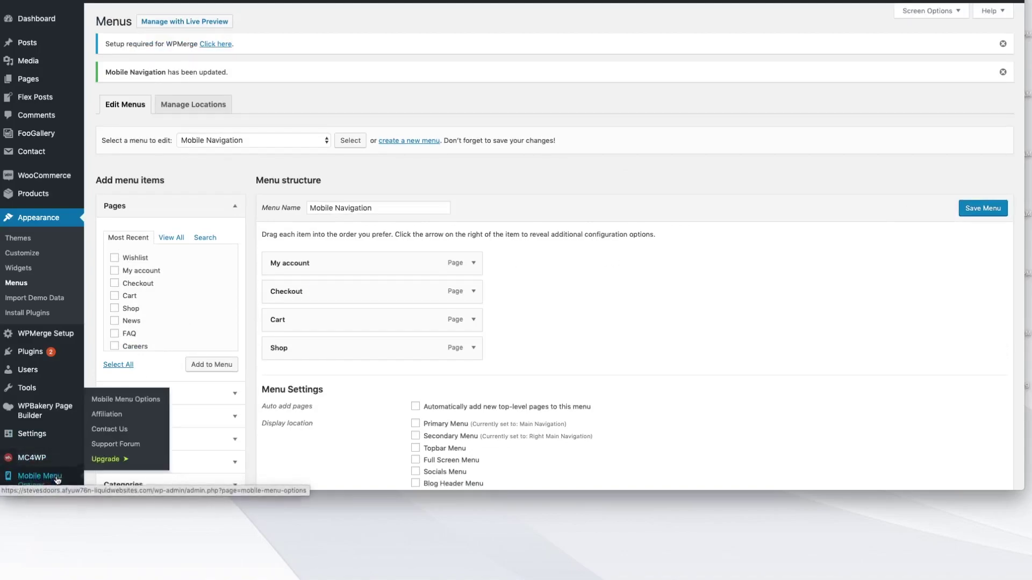
{"action": "left_click", "coordinate": [144, 400]}
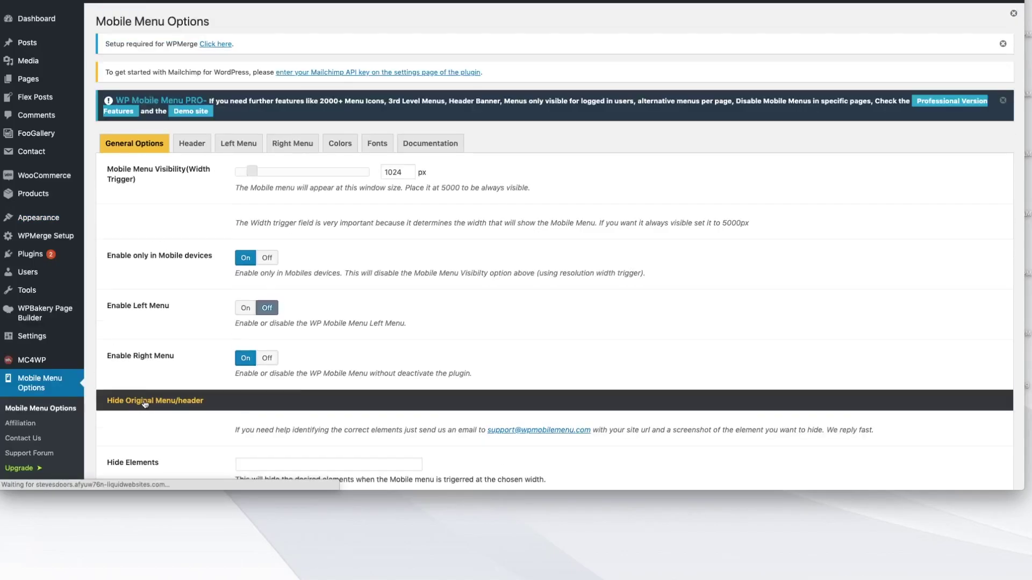
{"action": "left_click", "coordinate": [295, 154]}
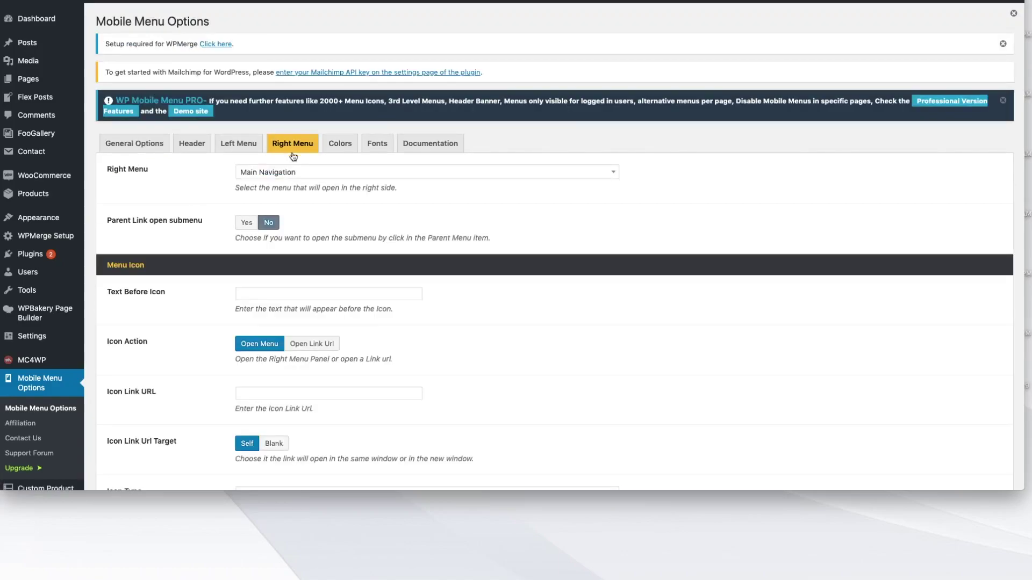
{"action": "left_click", "coordinate": [290, 177]}
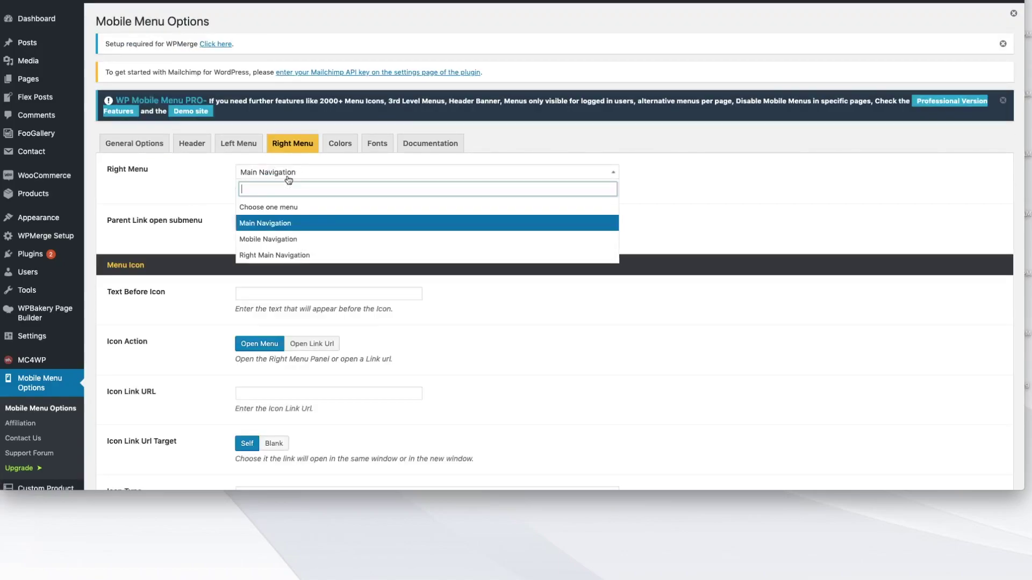
{"action": "left_click", "coordinate": [304, 242]}
{"action": "scroll", "coordinate": [166, 226], "scroll_direction": "down", "scroll_amount": 20}
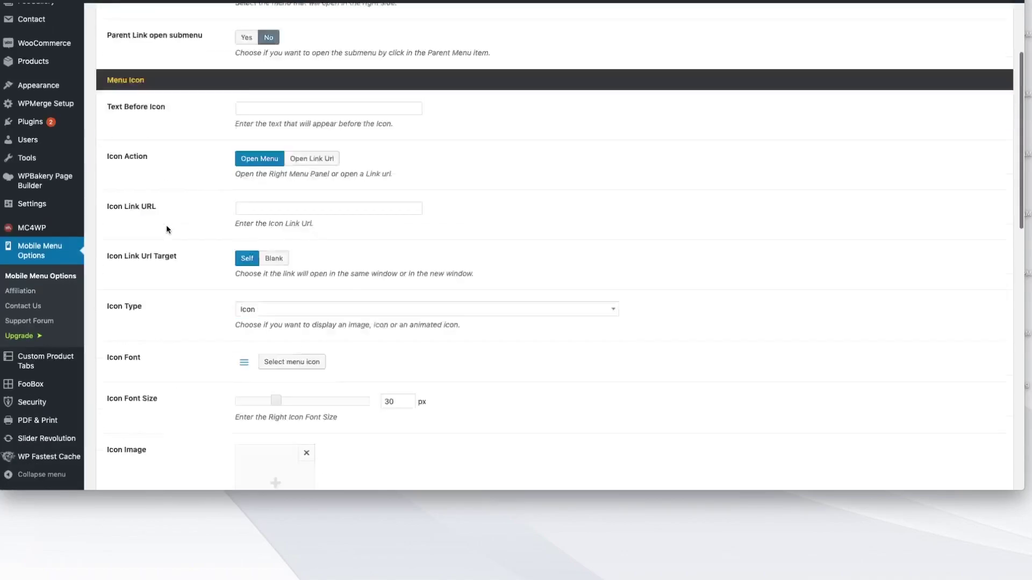
{"action": "left_click", "coordinate": [137, 433]}
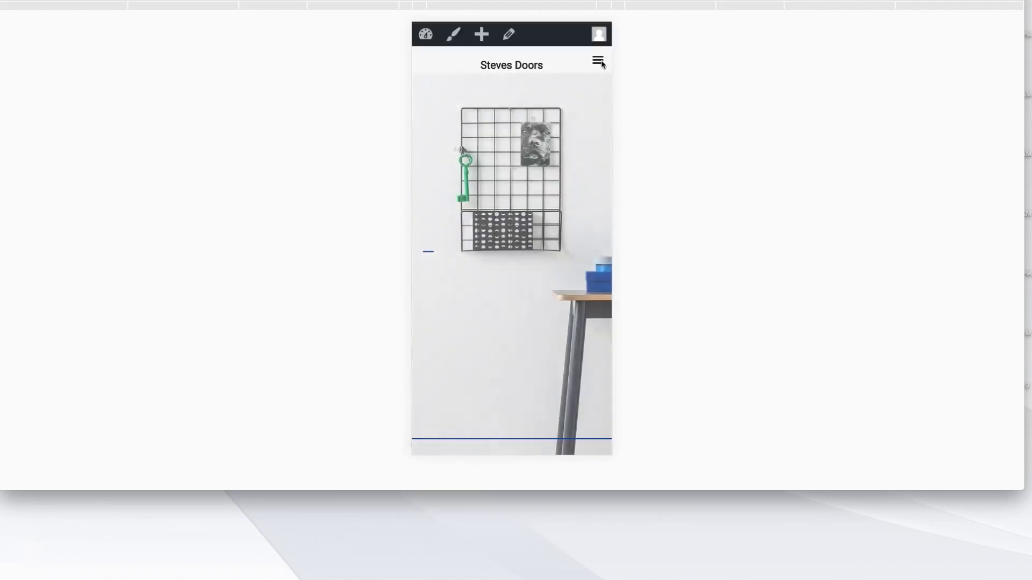
Tap the header's top-right hamburger icon to reveal My account, Checkout, Cart and Shop
{"action": "left_click", "coordinate": [600, 62]}
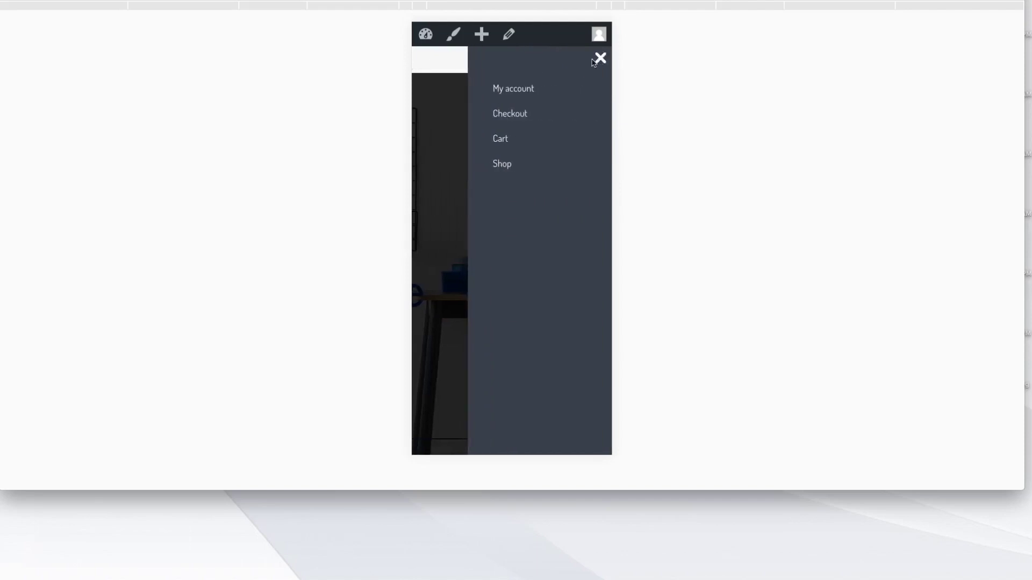